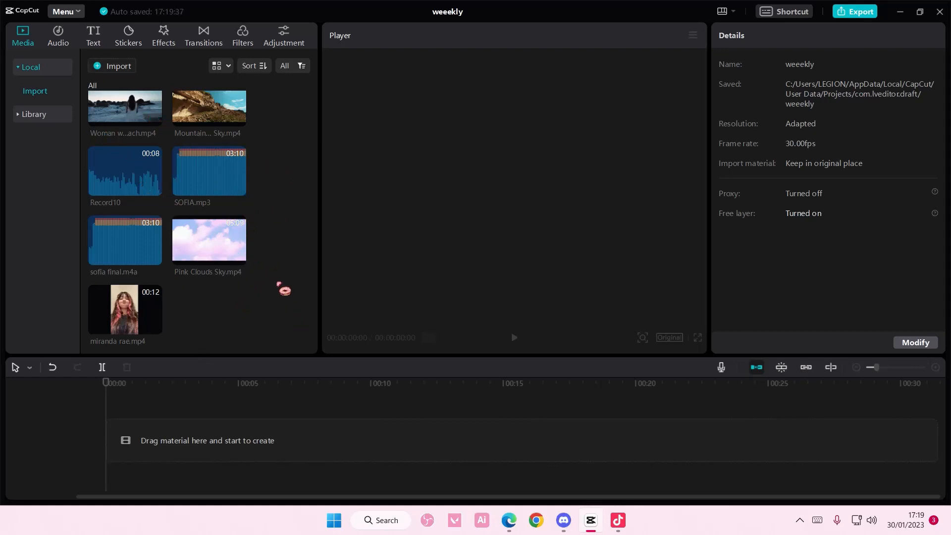
- Import the video "How To Add 2 Masks On One Video In CapCut PC" into the project's local media
click(127, 70)
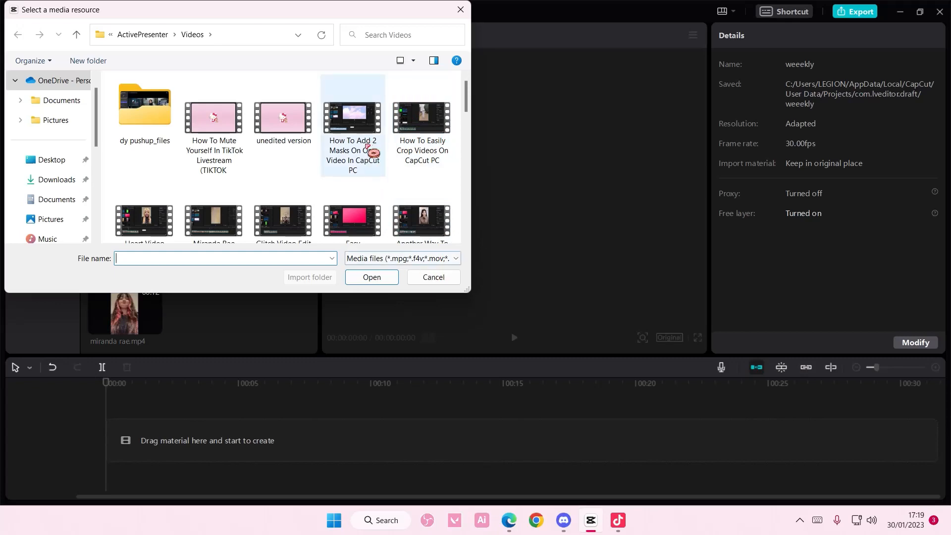
scroll(362, 186, down, 1)
scroll(364, 184, up, 1)
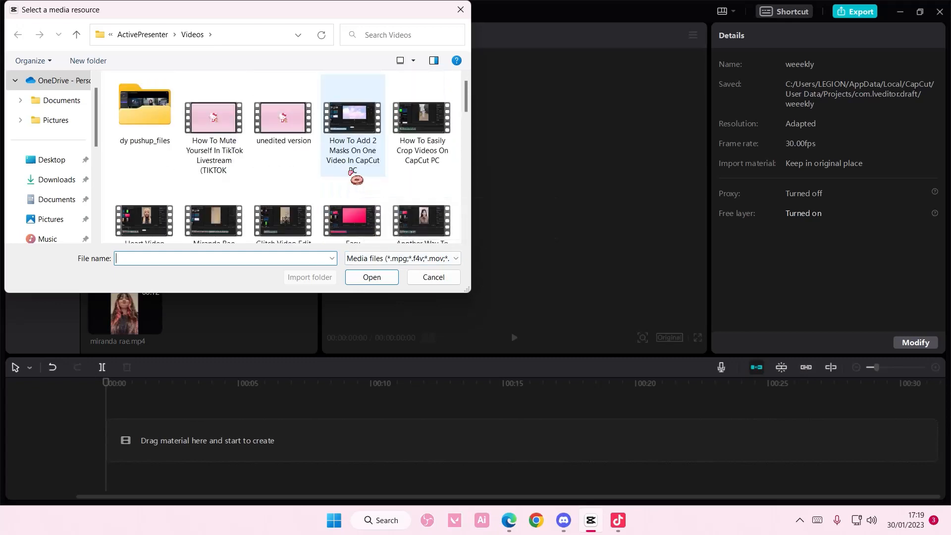
double_click(349, 130)
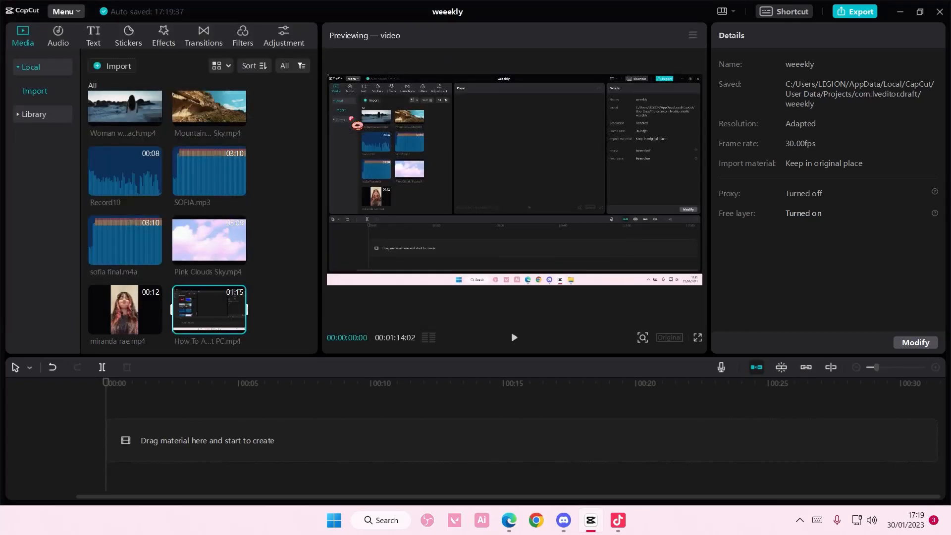
- Delete the masks tutorial video from the local media and confirm the deletion
right_click(208, 295)
click(232, 299)
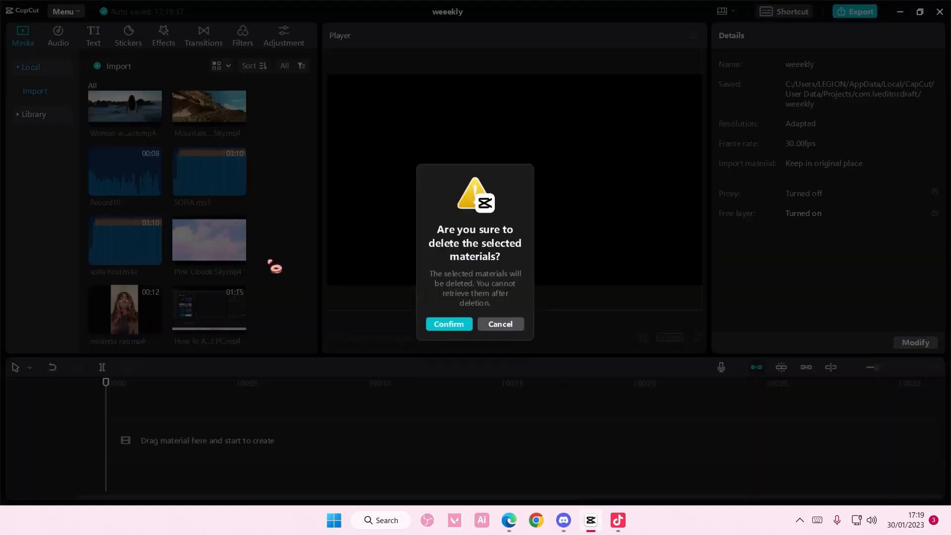
click(438, 327)
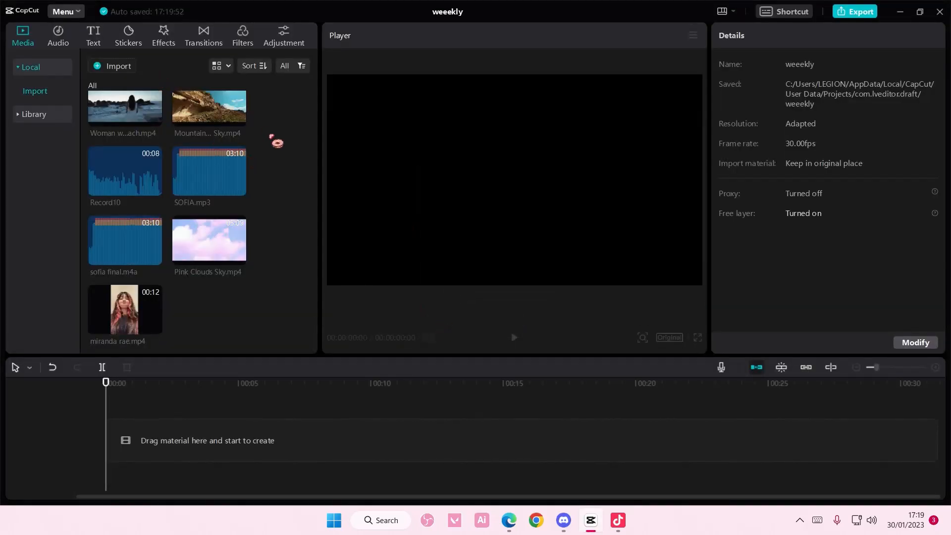
- Import a video file as extracted audio so its sound is available in the audio library
click(70, 32)
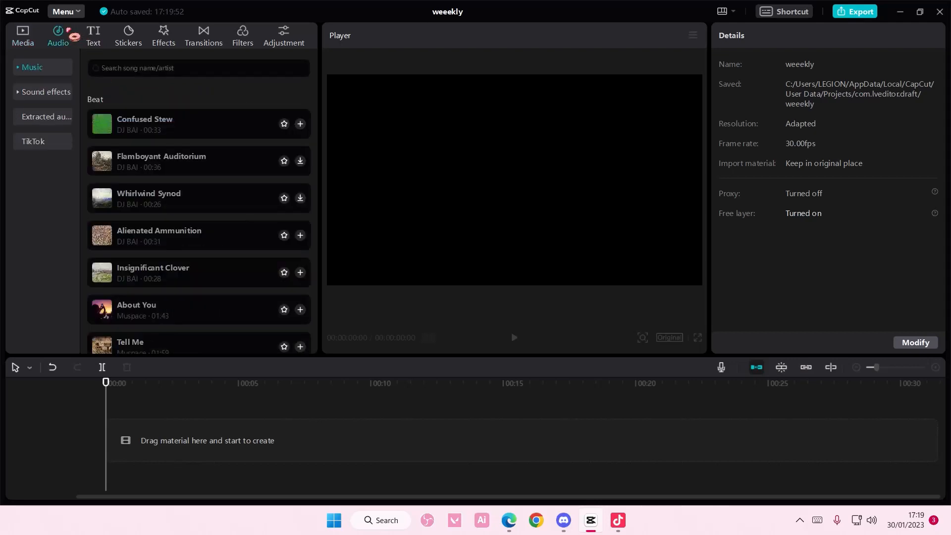
click(51, 111)
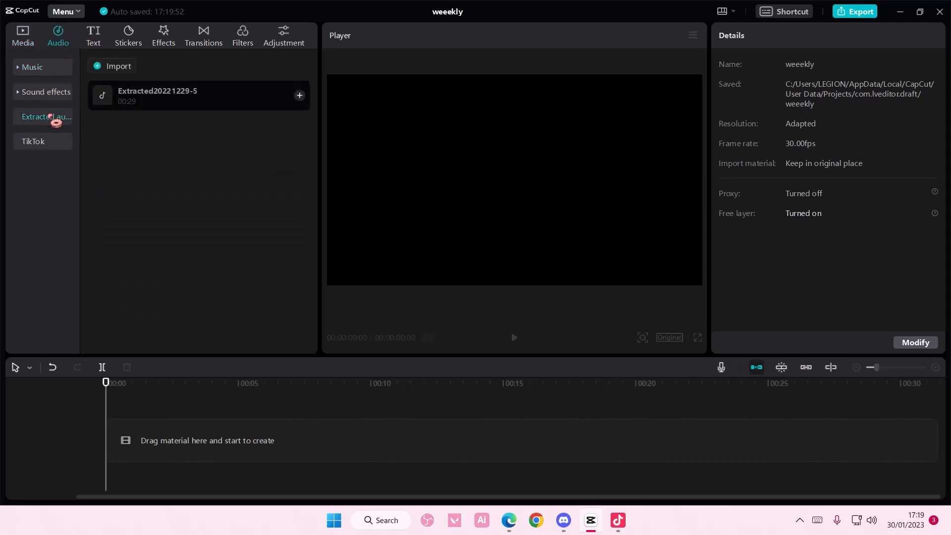
click(101, 70)
double_click(206, 123)
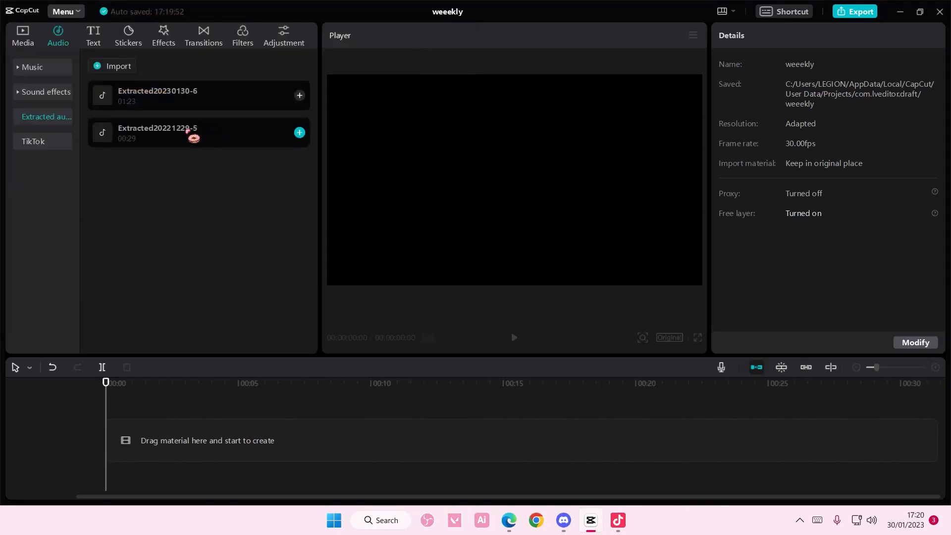
- Delete the older extracted audio Extracted20221229-5 and confirm the deletion
right_click(258, 140)
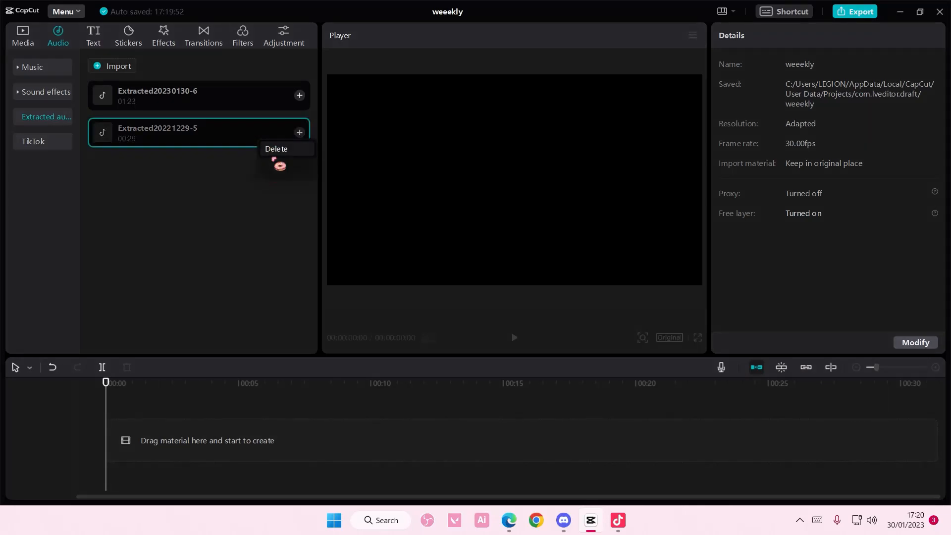
click(273, 158)
click(438, 321)
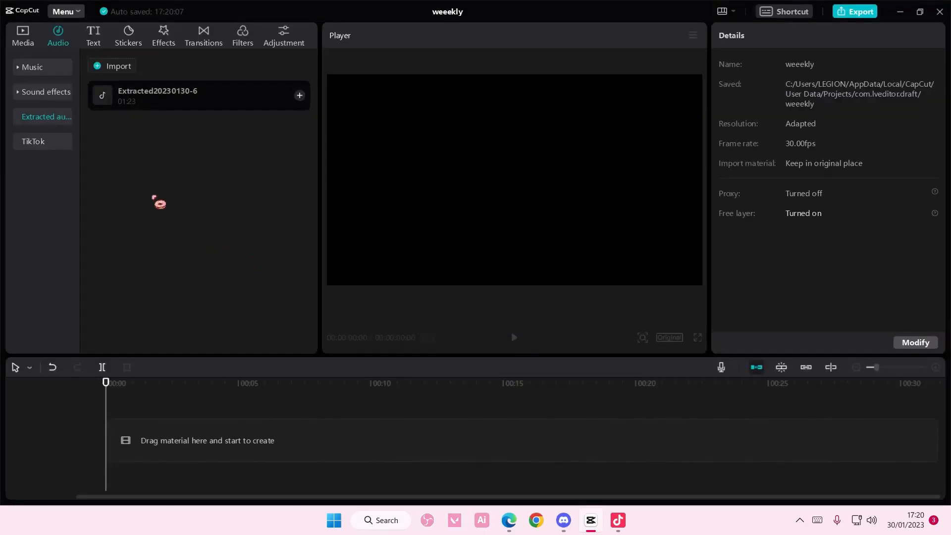
- Browse the stock media library, examining the B&W, Animation and Cut-out Text clips on offer
click(39, 44)
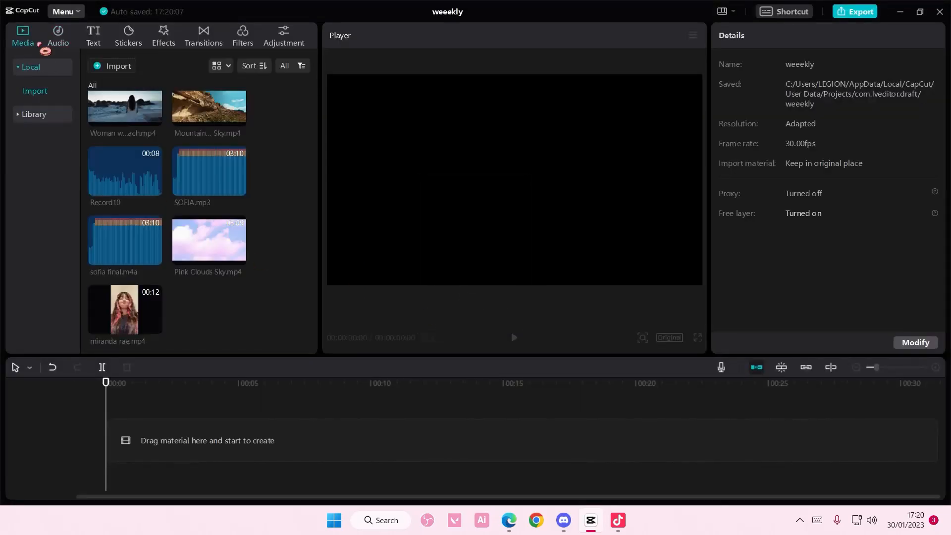
click(42, 118)
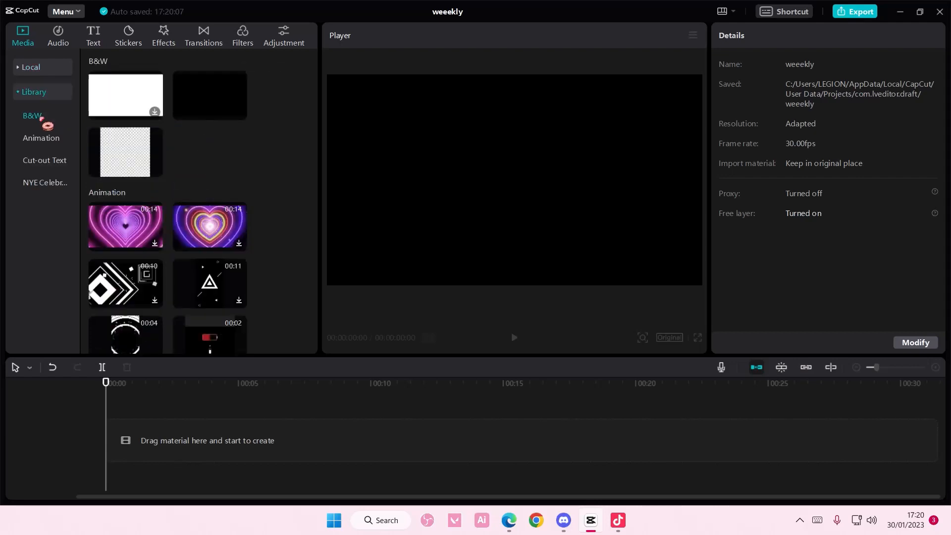
scroll(176, 237, down, 10)
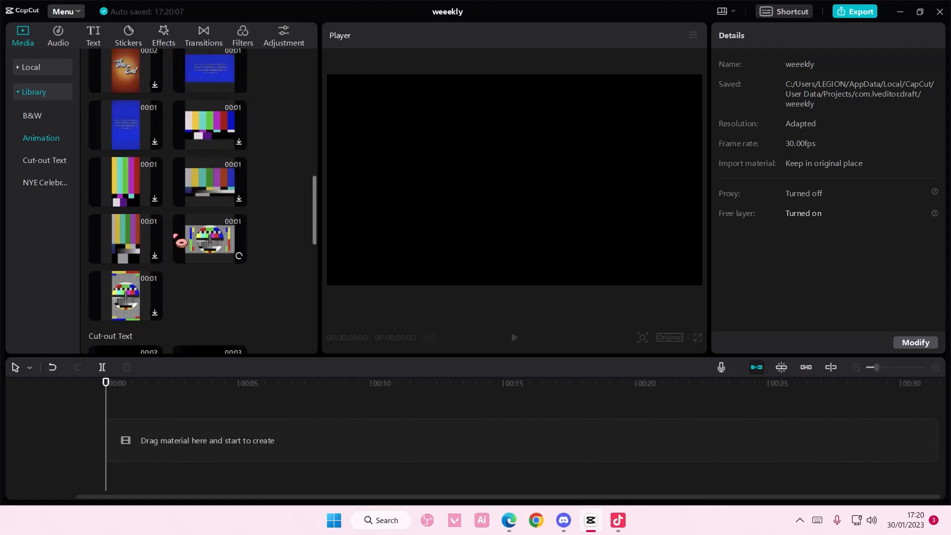
scroll(177, 240, down, 10)
scroll(181, 242, up, 10)
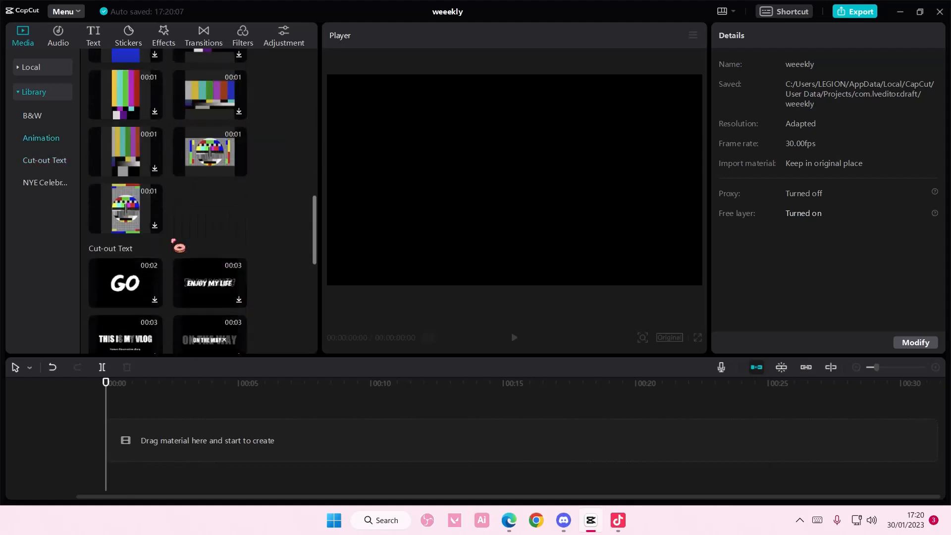
scroll(210, 253, up, 5)
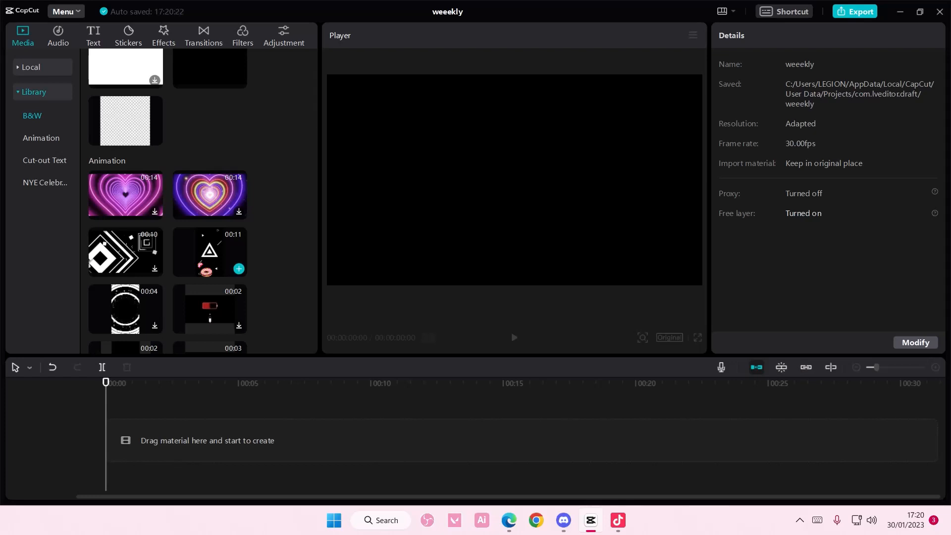
scroll(202, 201, up, 1)
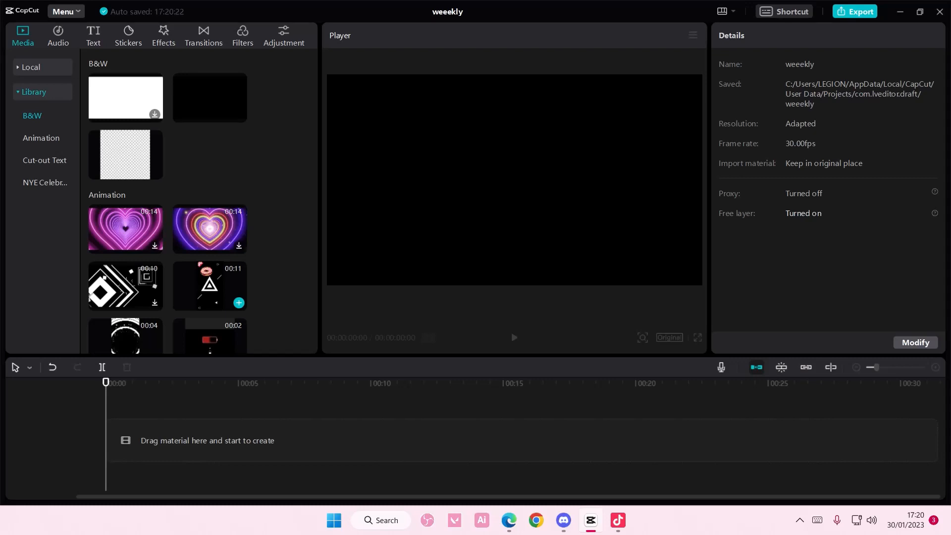
scroll(209, 248, down, 8)
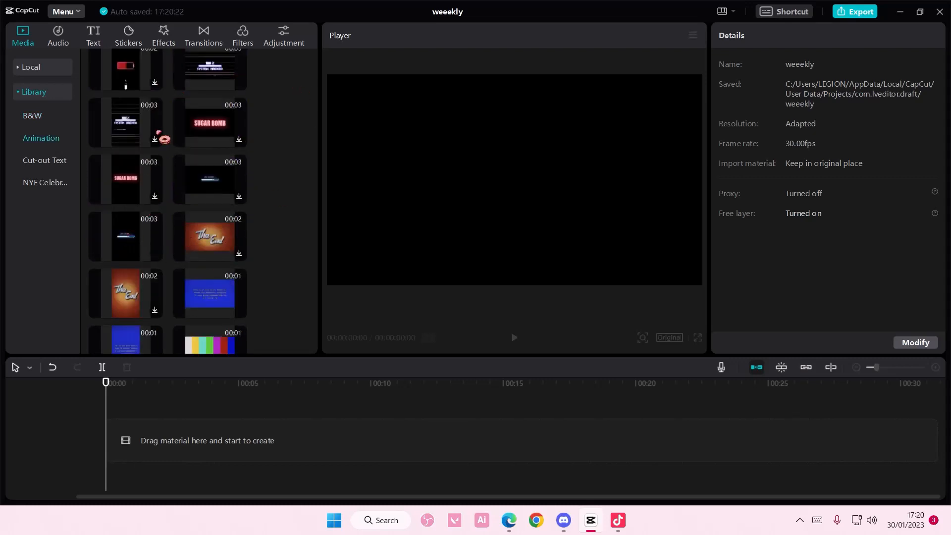
scroll(185, 236, up, 3)
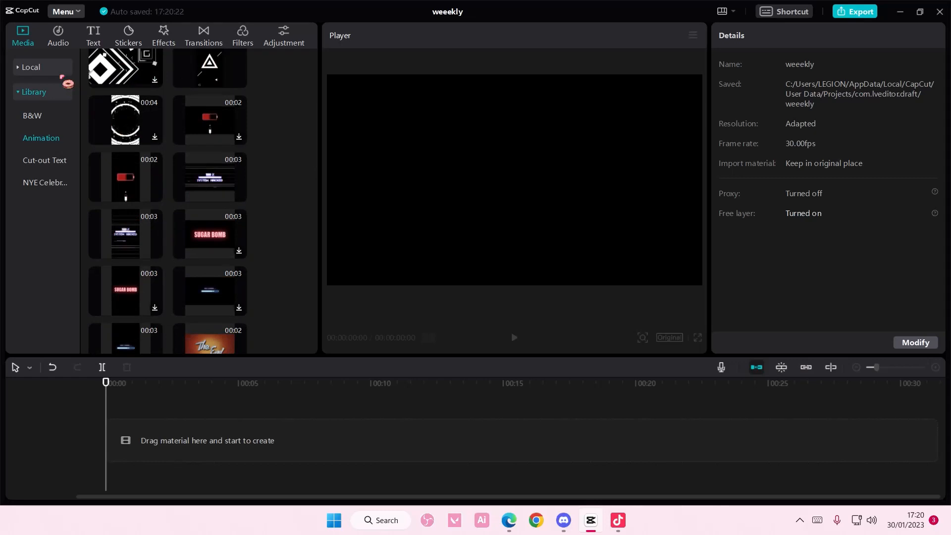
- Add the local clip Woman walking on beach.mp4 to the timeline and mute its track
click(62, 75)
scroll(270, 207, down, 1)
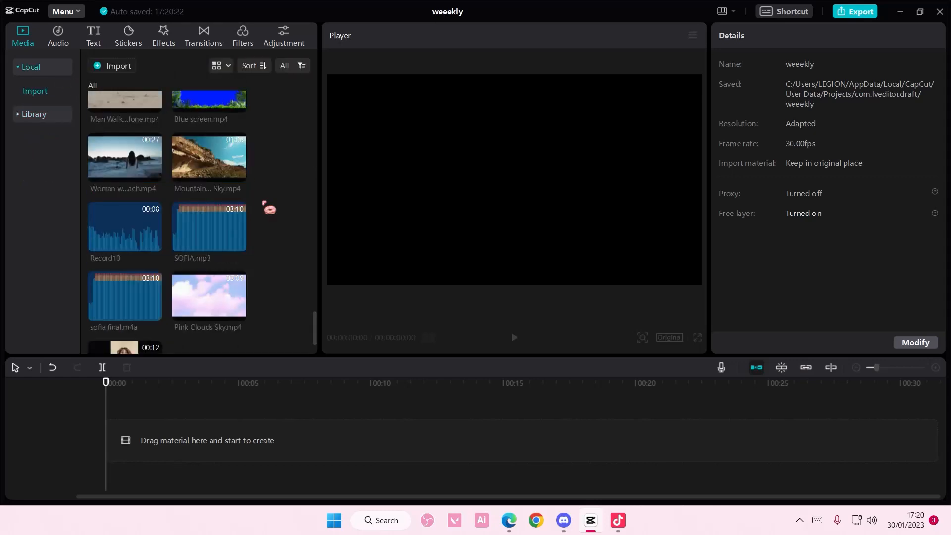
click(159, 172)
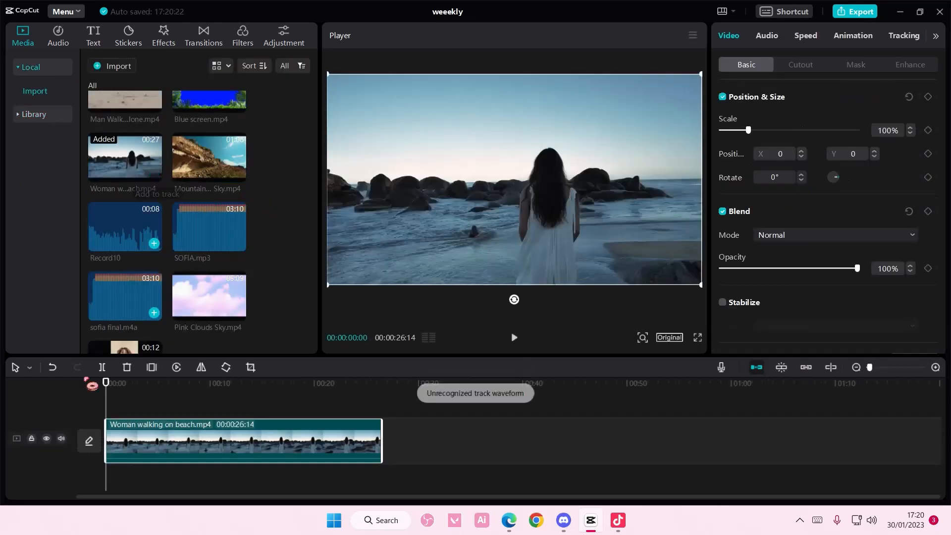
click(62, 438)
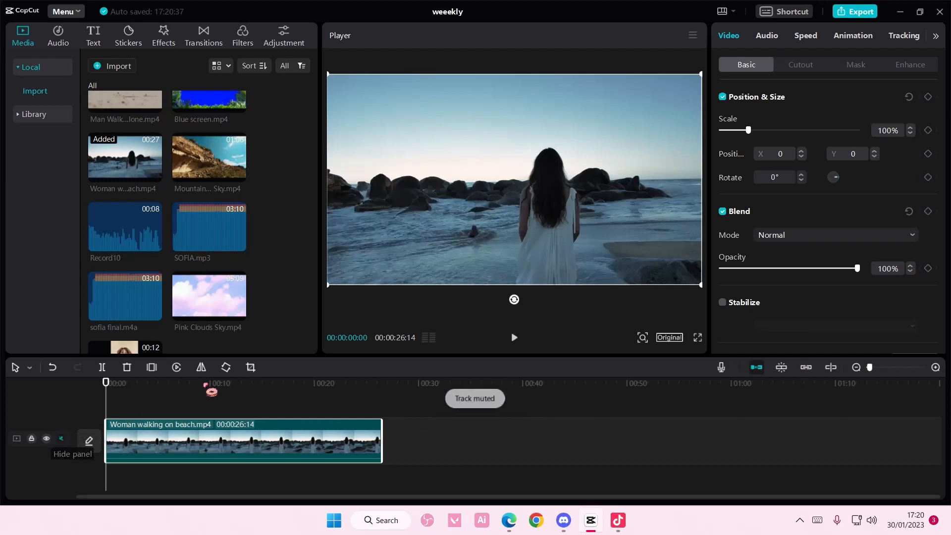
- Slow the beach clip to 0.5x speed and enable Smooth slow-mo with the Optical flow method
click(806, 44)
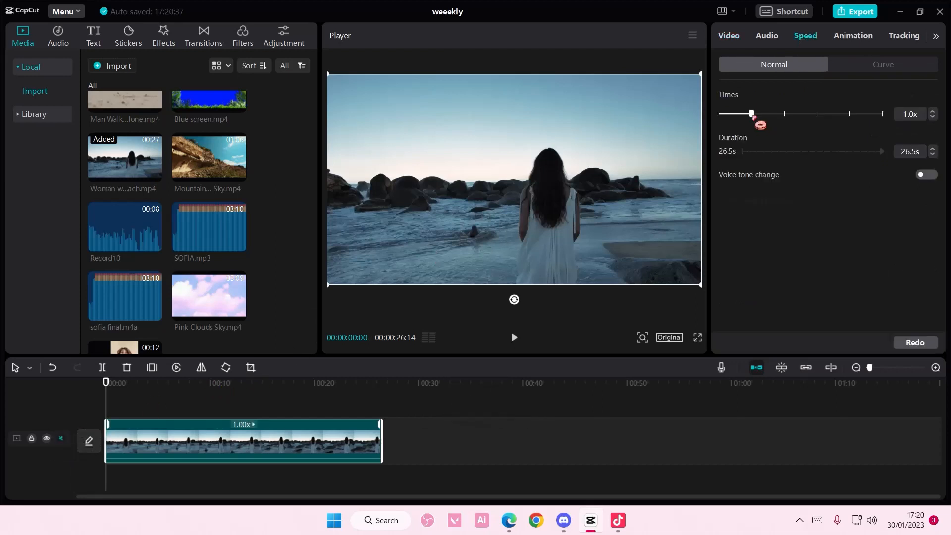
drag(762, 117, 735, 119)
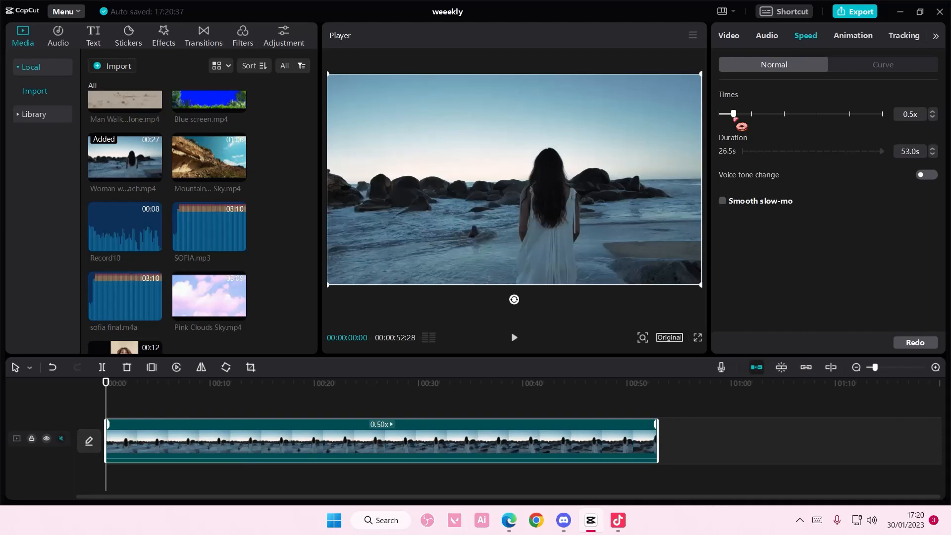
click(723, 201)
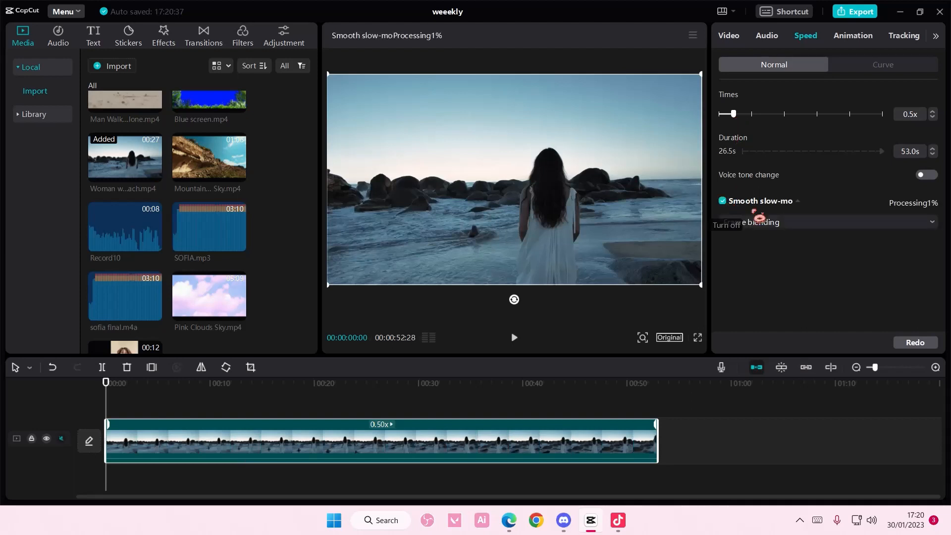
click(778, 223)
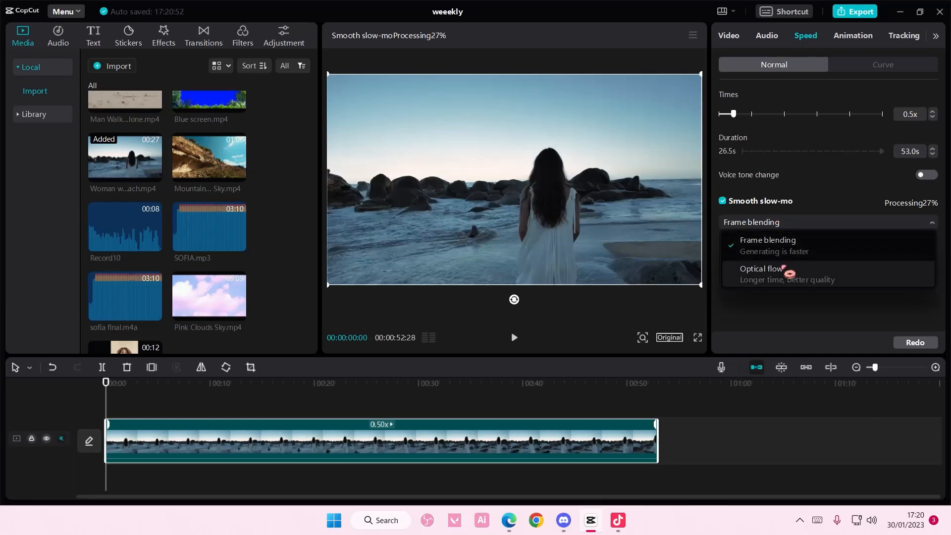
click(836, 280)
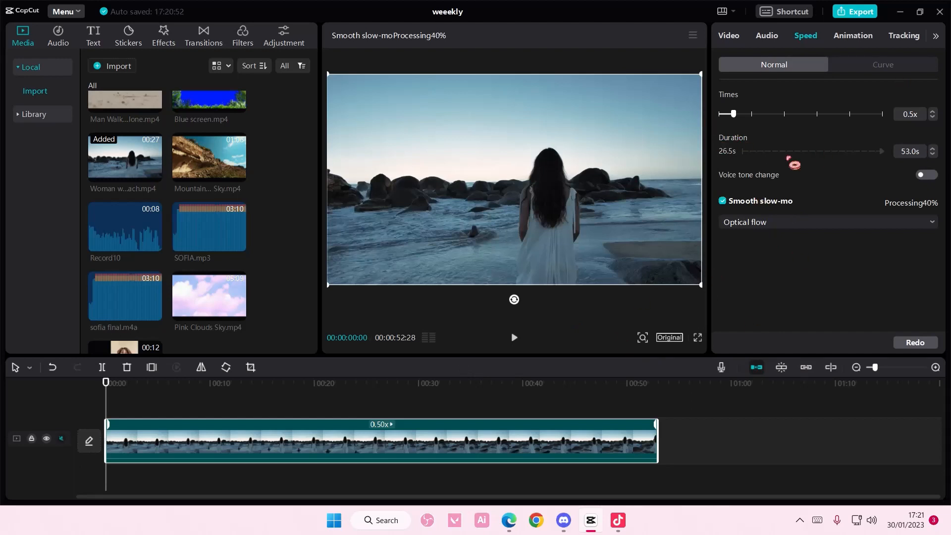
- Try a Customized speed curve with raised, lowered and added points on the beach clip, and reset the curve to None
click(864, 72)
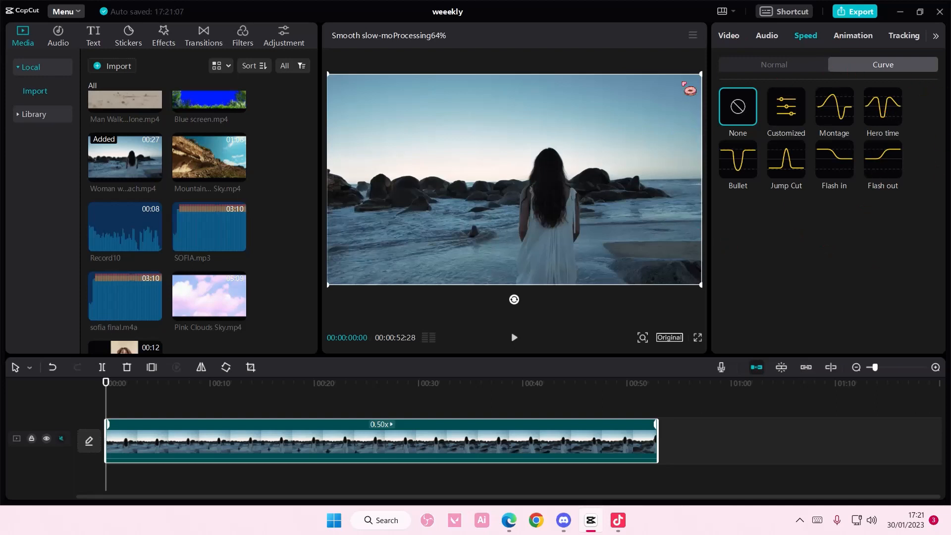
click(793, 119)
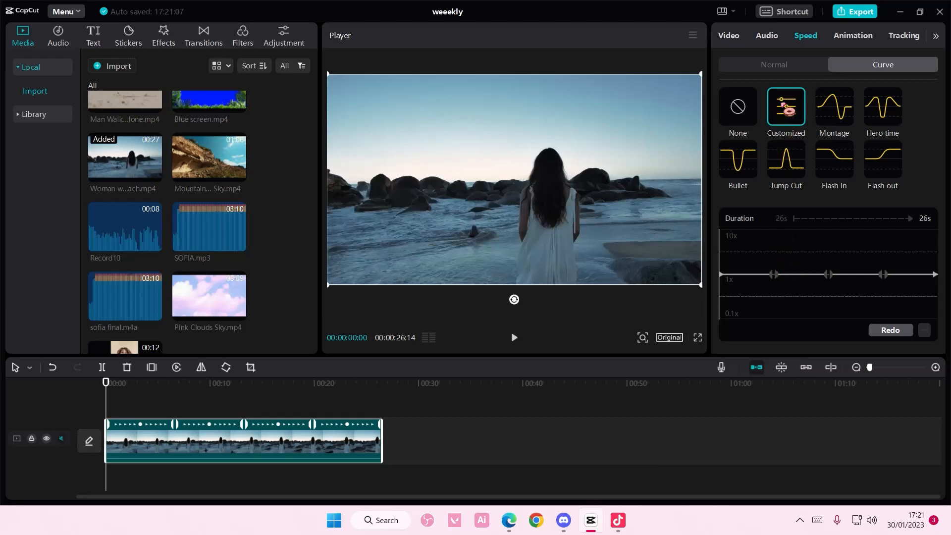
drag(774, 274, 770, 246)
drag(772, 278, 817, 257)
click(925, 332)
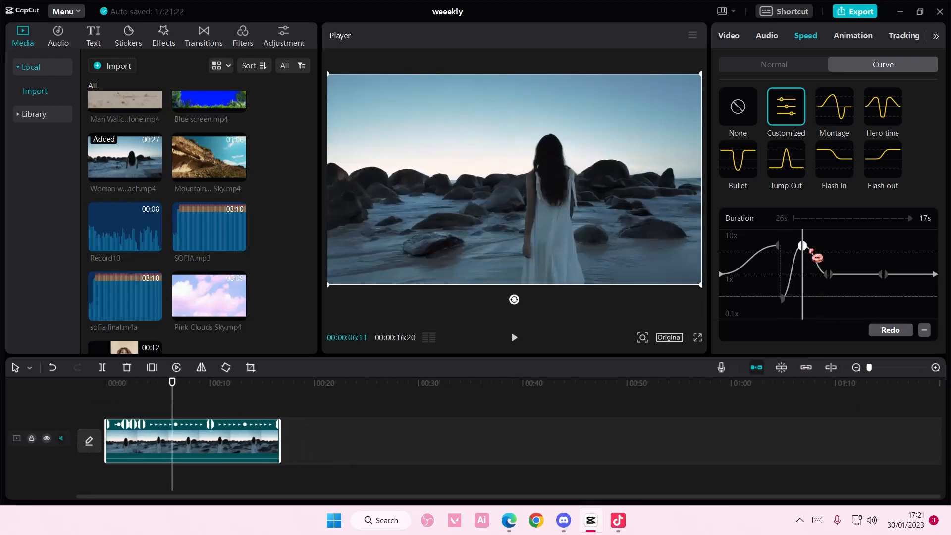
click(747, 119)
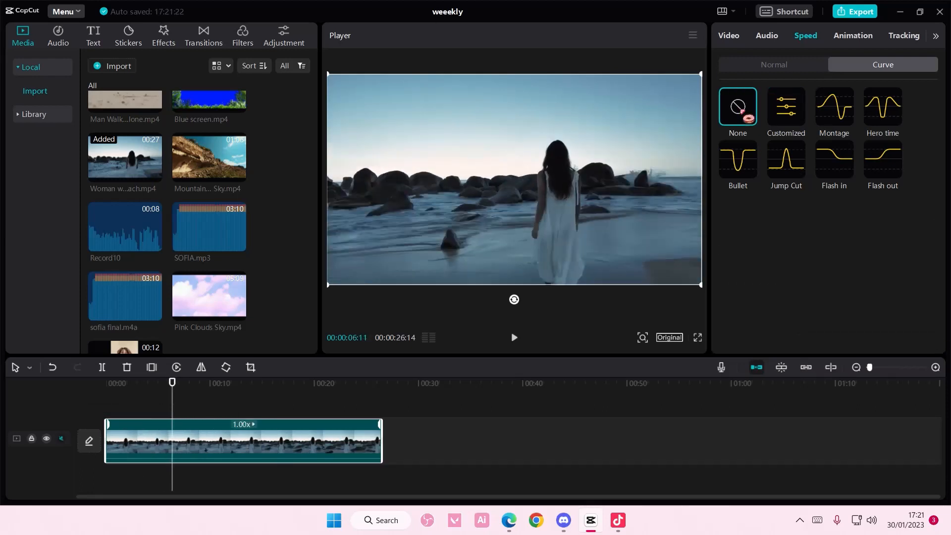
click(752, 69)
- Add a Position & Size keyframe at the very start of the beach clip
click(729, 36)
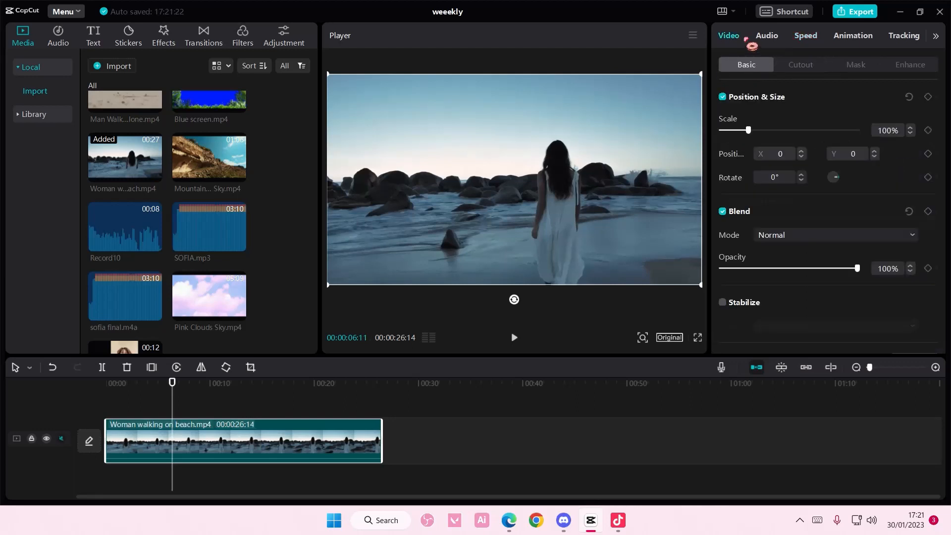
drag(170, 389, 103, 392)
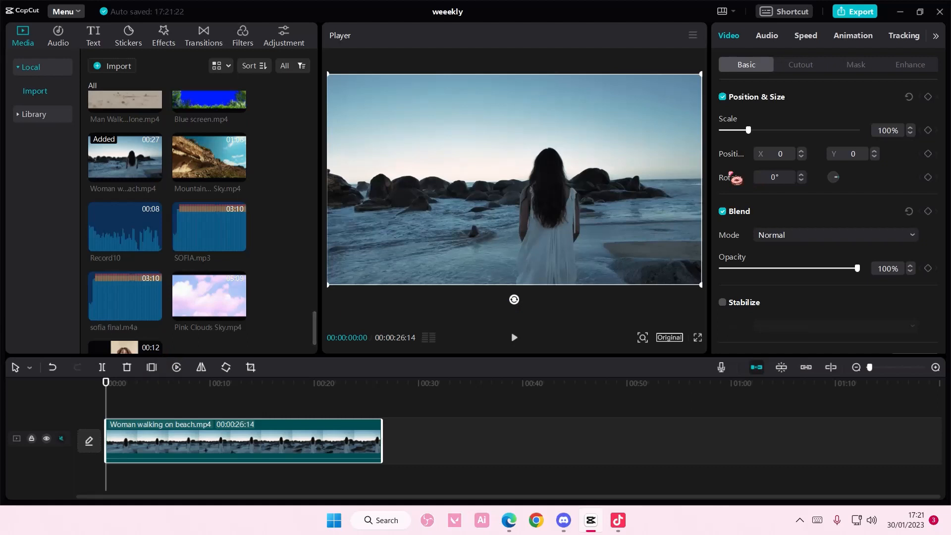
click(928, 97)
- Add a second Position & Size keyframe to the beach clip at 00:00:10:05, scaled to 175% and positioned at X -973, Y -162
click(117, 390)
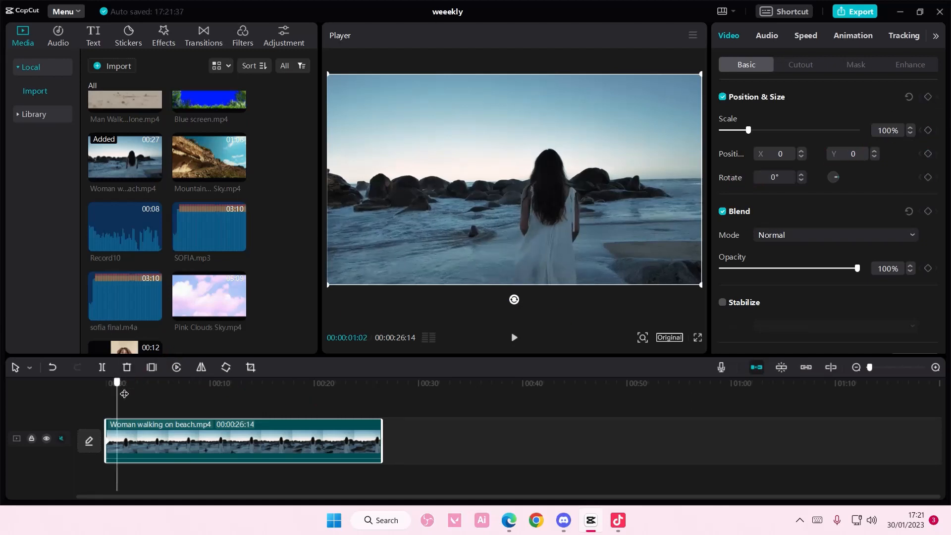
drag(125, 394, 159, 394)
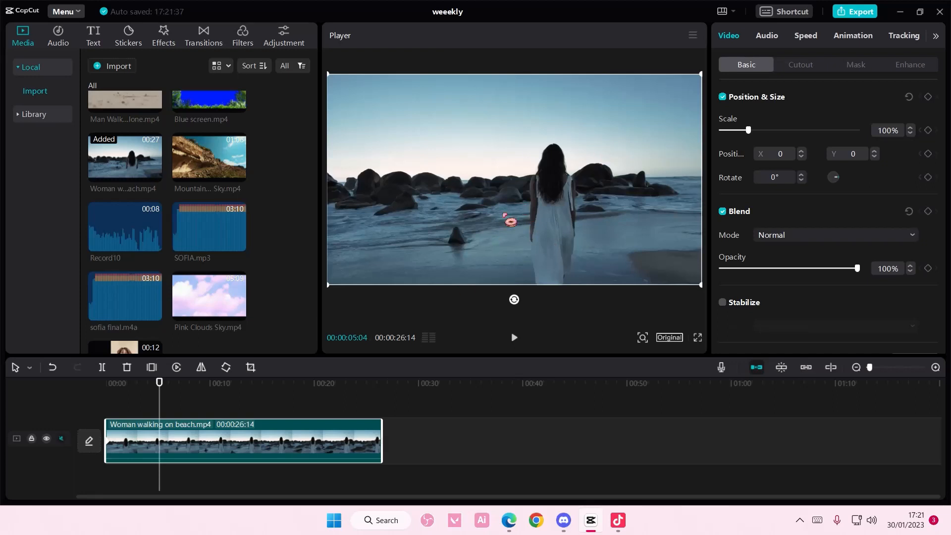
drag(238, 401, 212, 407)
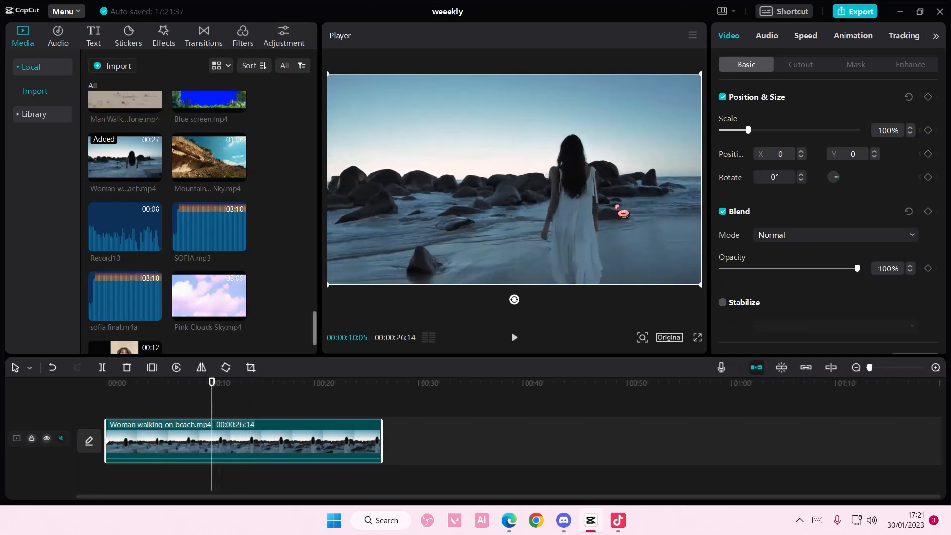
click(928, 97)
drag(328, 285, 223, 329)
drag(569, 229, 490, 242)
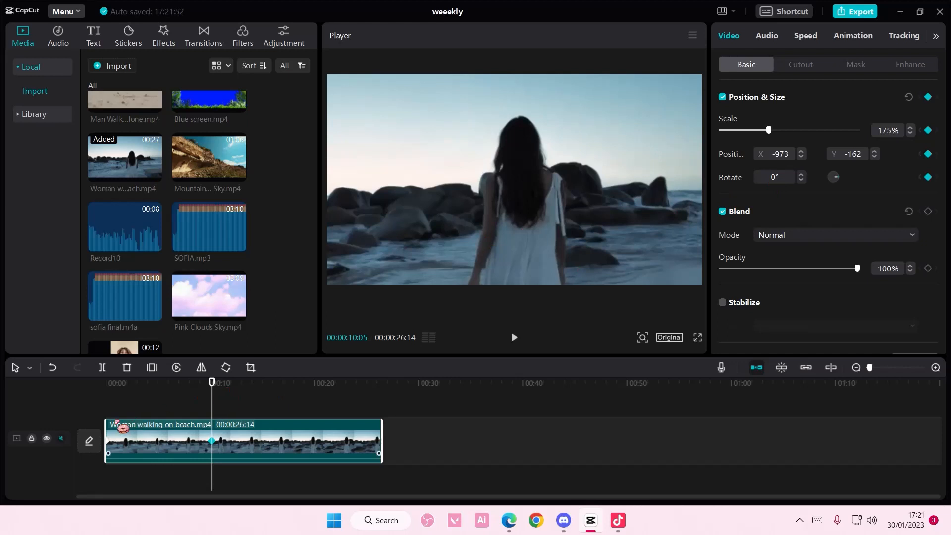
- Play the beach clip from its start to check the keyframed zoom
drag(208, 407, 101, 410)
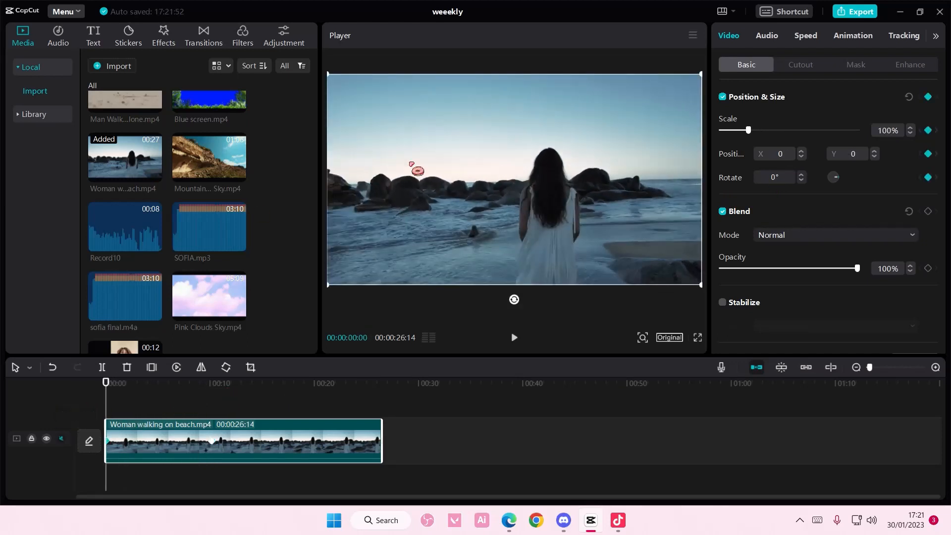
click(257, 406)
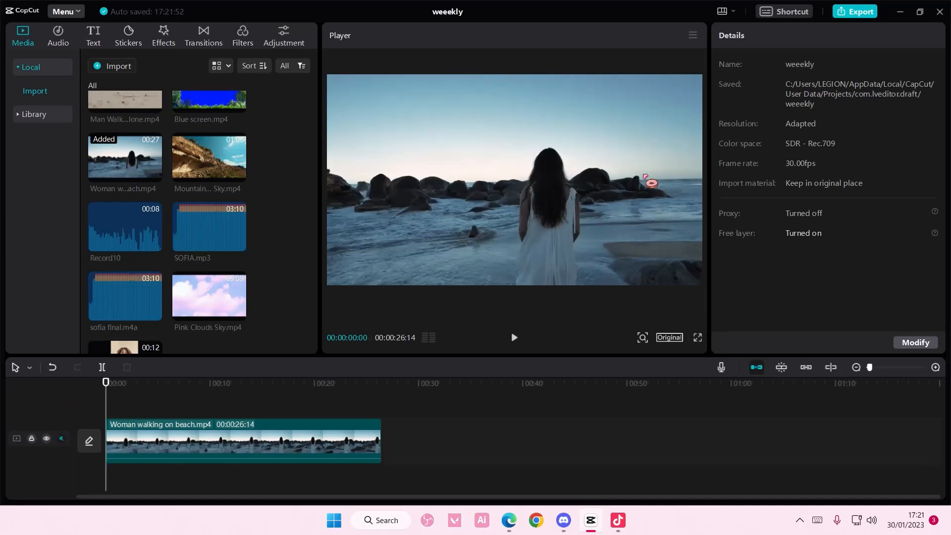
click(514, 337)
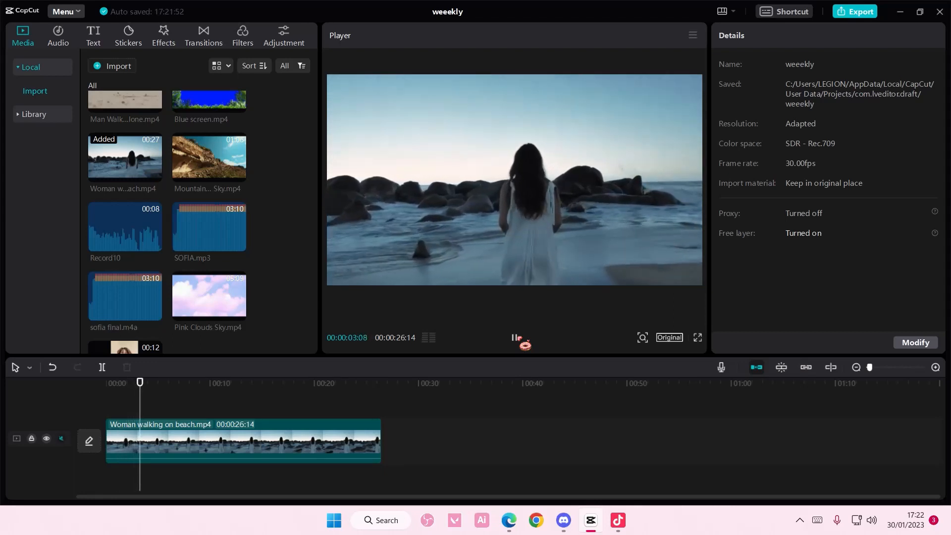
click(515, 337)
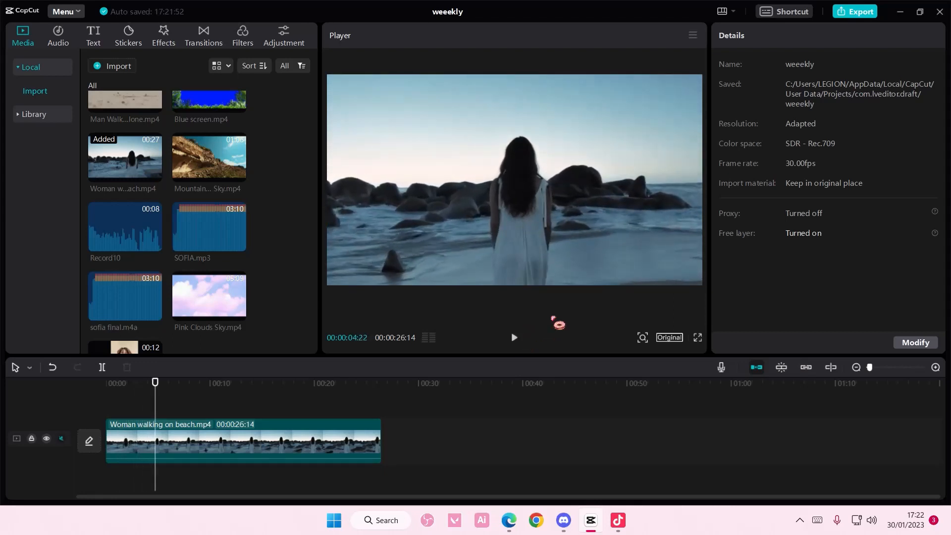
- Add the local clip Pink Clouds Sky.mp4 as an overlay above the beach clip
click(272, 435)
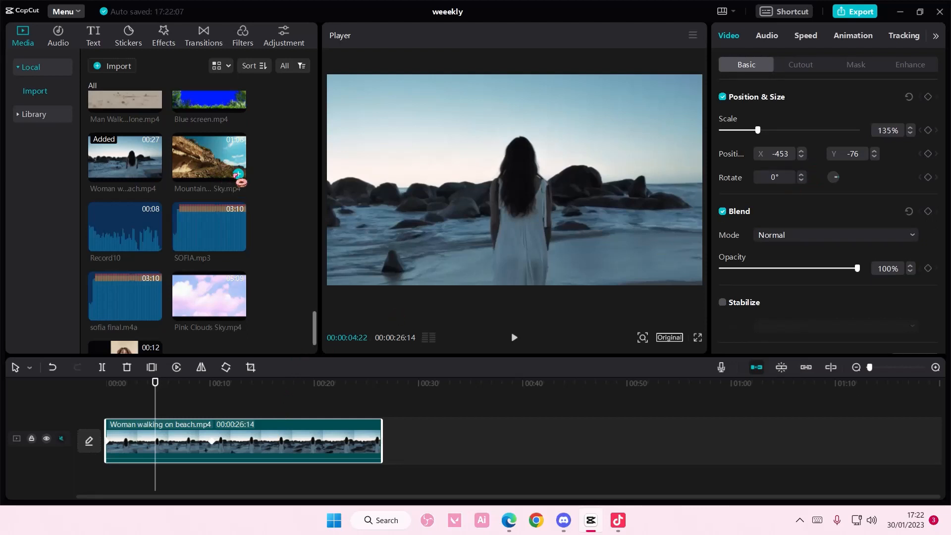
scroll(257, 222, up, 3)
scroll(257, 225, down, 4)
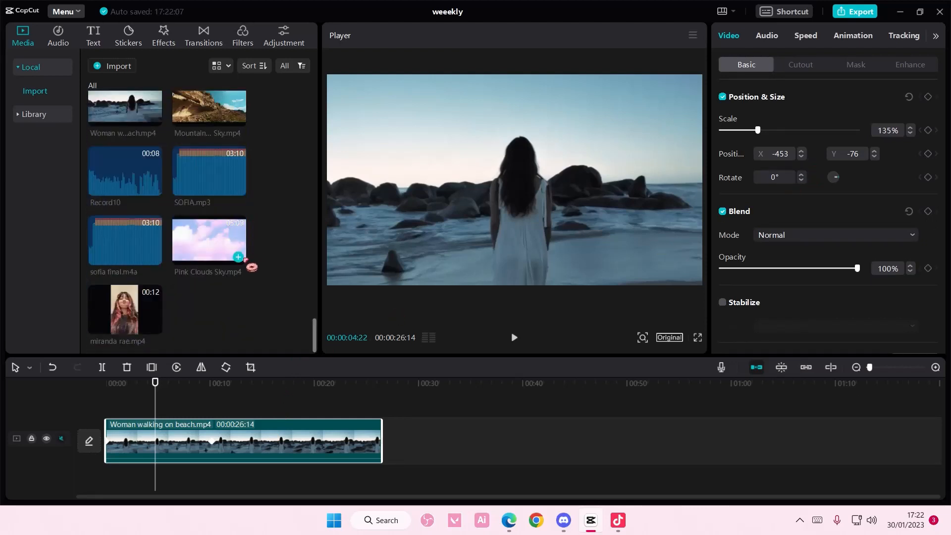
click(239, 257)
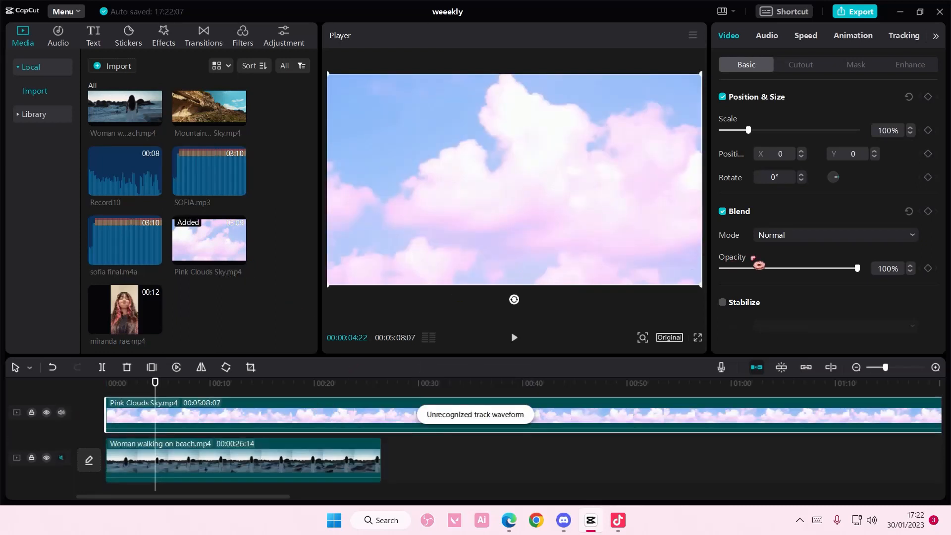
- Try the Brighten and Darken blend modes on the pink clouds overlay, and delete the overlay
click(798, 243)
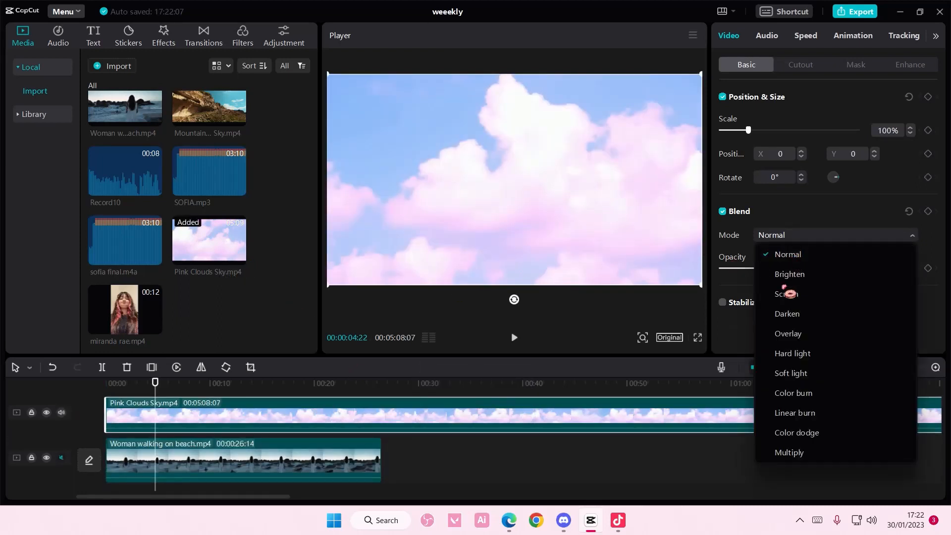
click(790, 274)
click(788, 242)
click(790, 314)
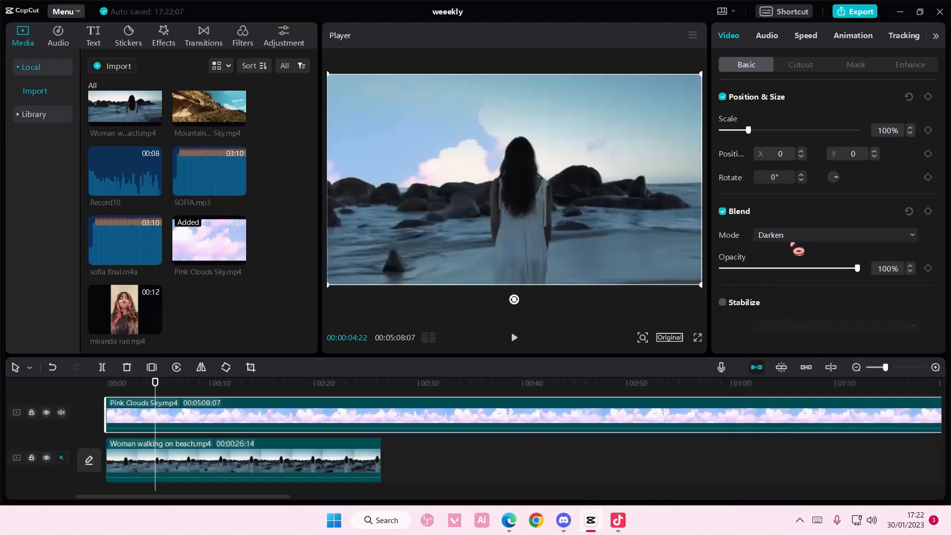
click(793, 243)
click(788, 238)
drag(141, 392, 241, 406)
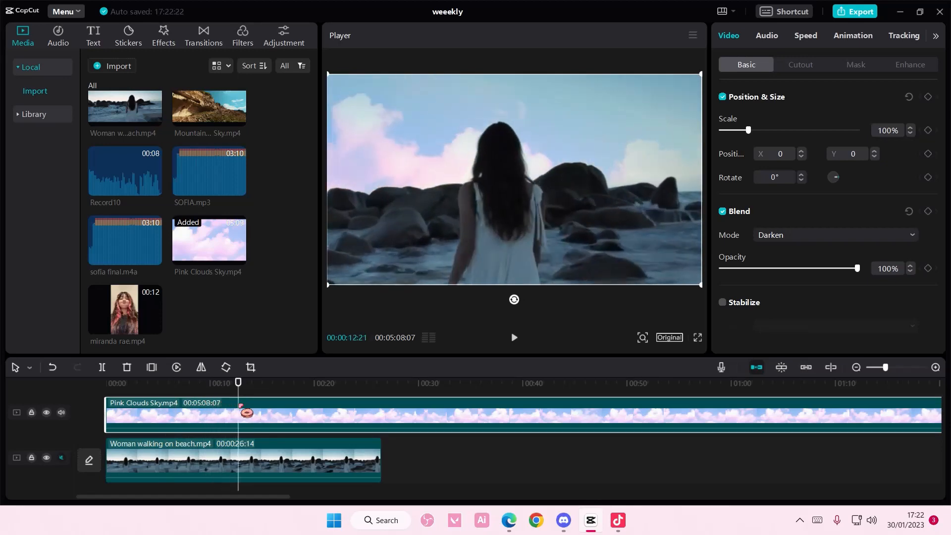
key(Delete)
- Enable Stabilize on the beach clip with the level set to Most stable
click(259, 440)
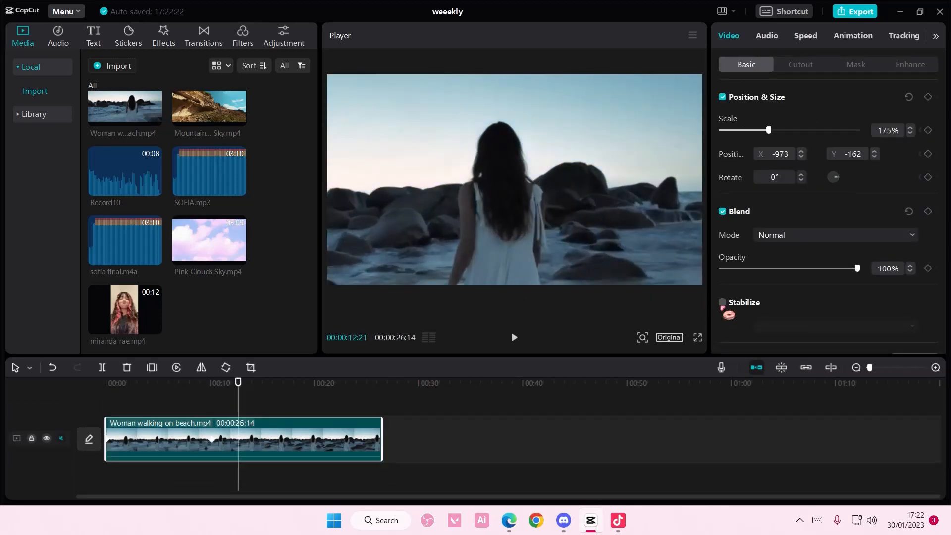
click(723, 302)
click(783, 329)
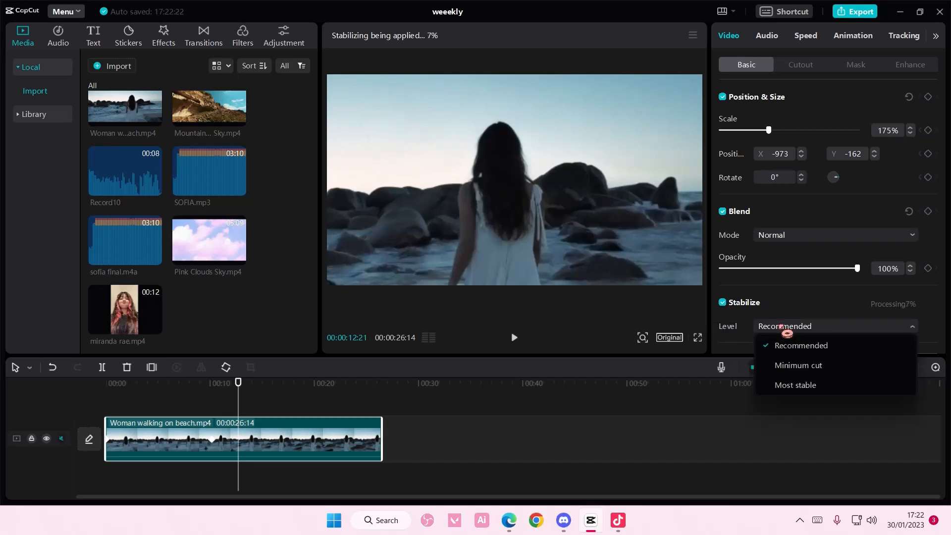
click(812, 381)
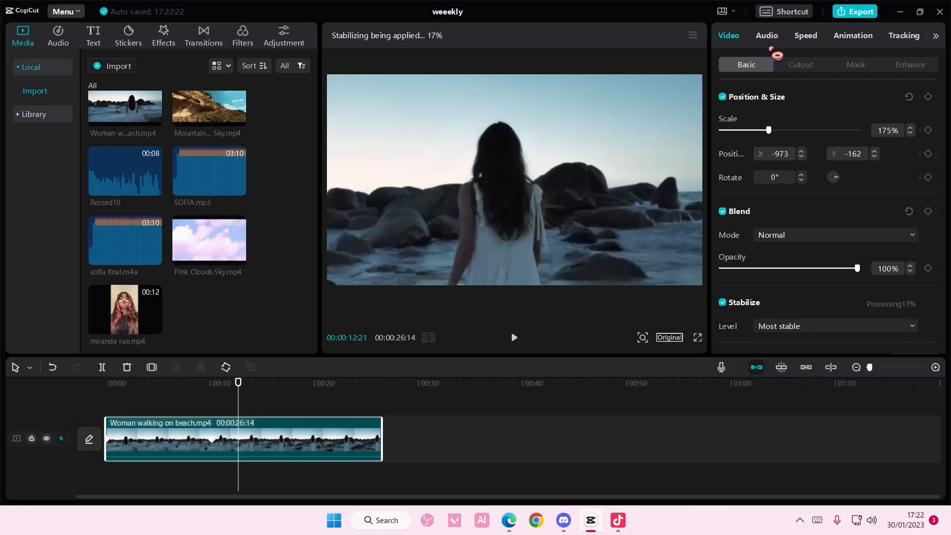
- Apply the Fade In animation to the beach clip's start and Fade Out to its end
click(856, 40)
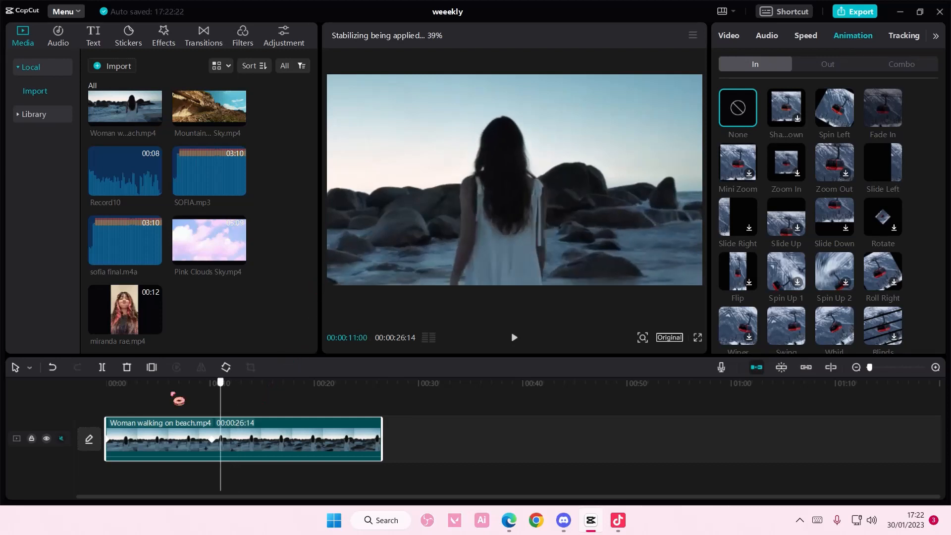
click(107, 389)
click(882, 108)
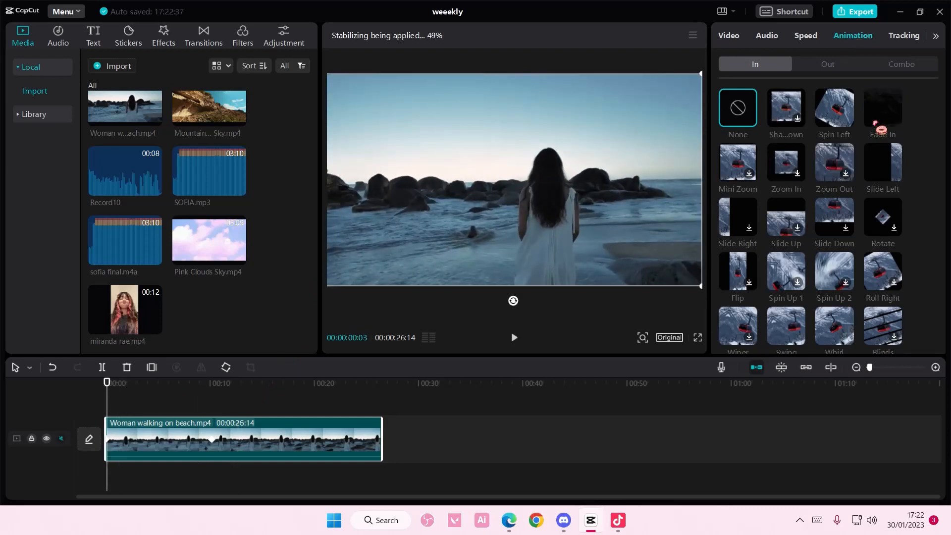
click(833, 71)
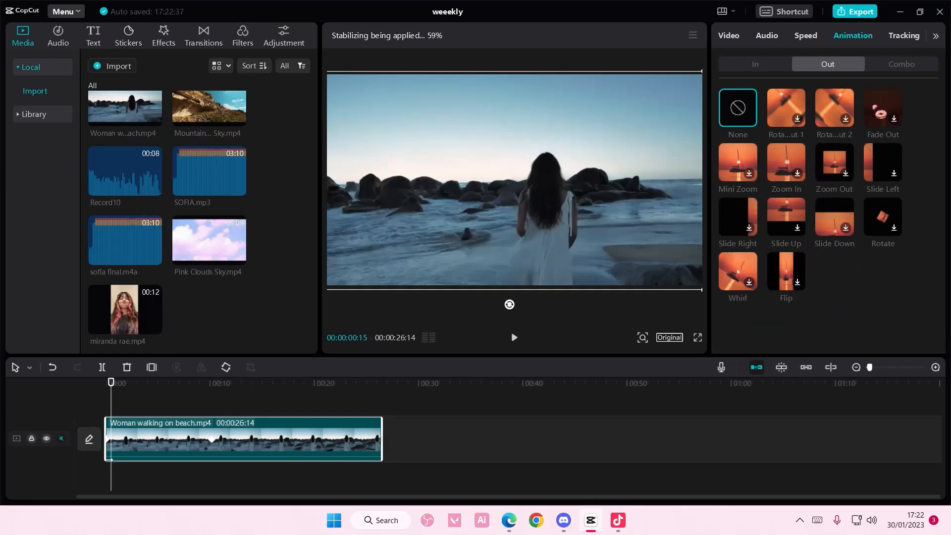
click(883, 108)
- Try the first Combo animation on the beach clip and remove it
click(895, 70)
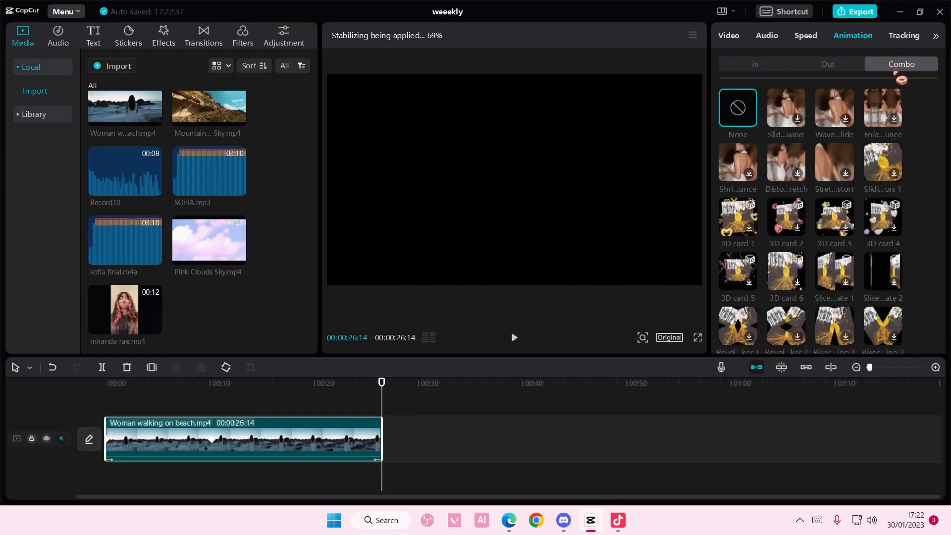
click(801, 109)
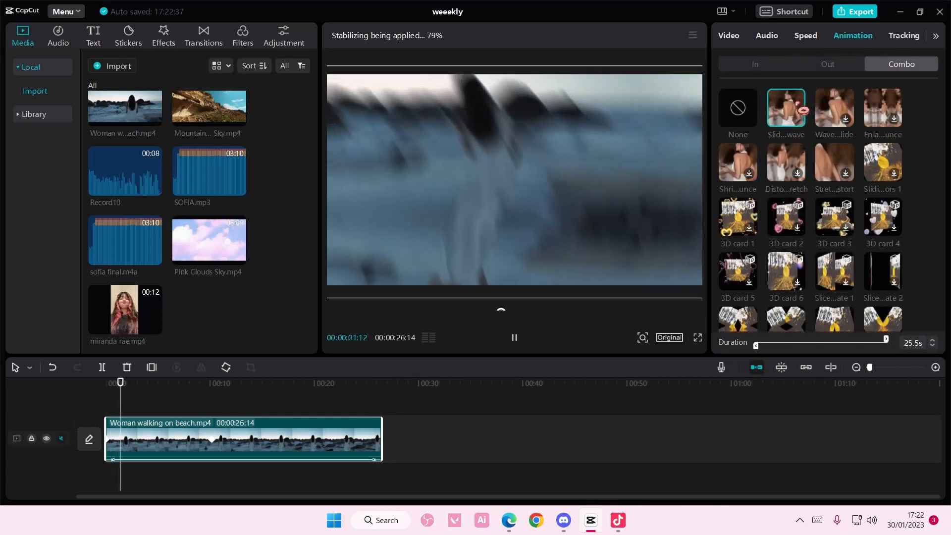
click(752, 117)
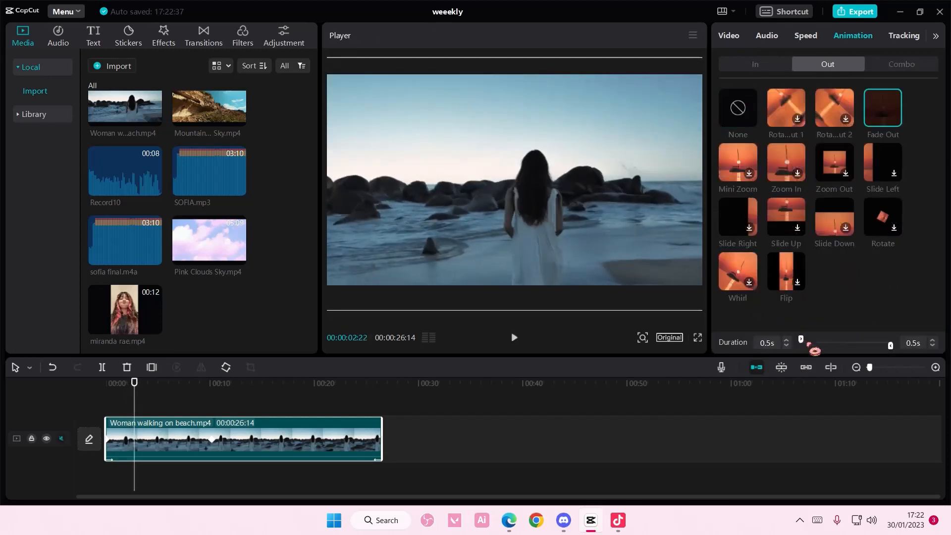
- Lengthen the beach clip's Fade In to 4.7 s and its Fade Out to 5.0 s
drag(891, 345, 876, 345)
drag(806, 341, 820, 342)
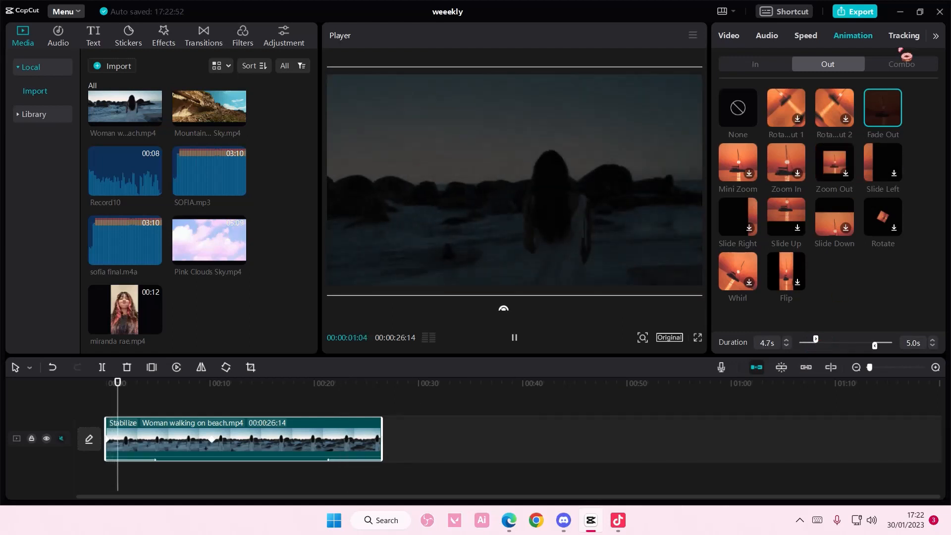
- Adjust the beach clip's colour and lightness, with Contrast at -7 and Sharpen at 37
click(913, 36)
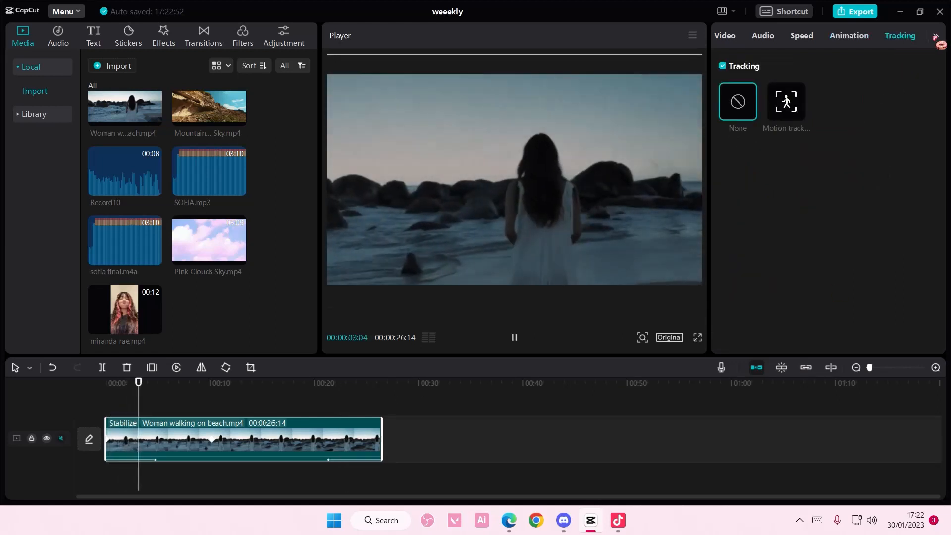
click(936, 36)
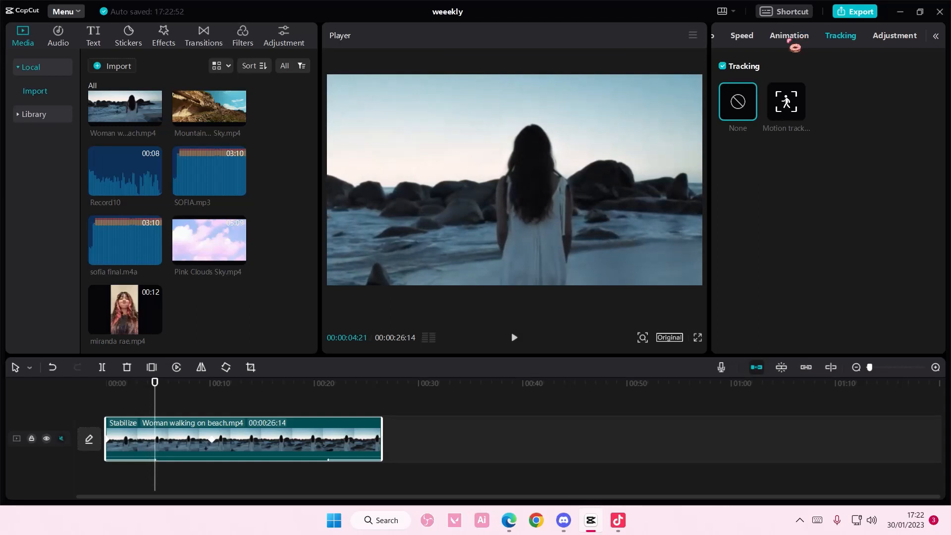
click(895, 37)
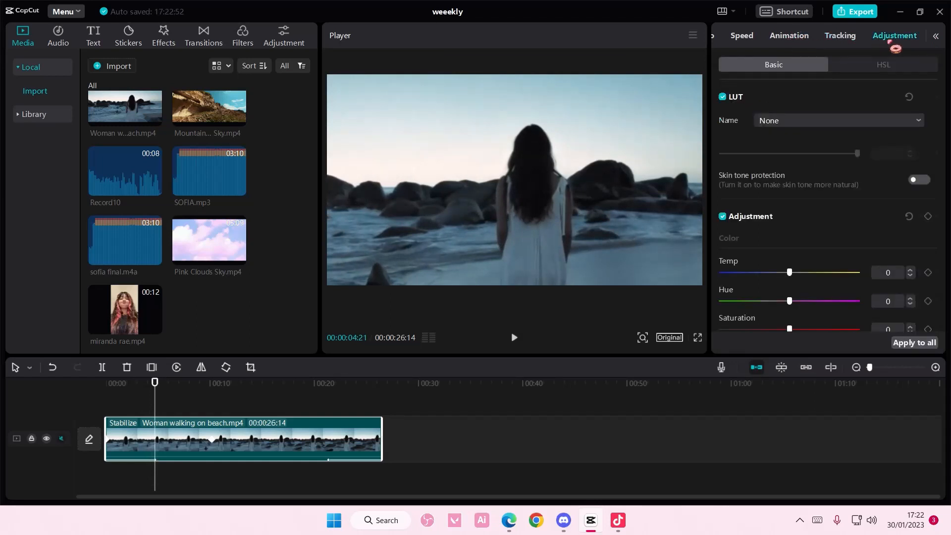
scroll(864, 183, down, 2)
scroll(863, 149, up, 2)
scroll(838, 153, down, 2)
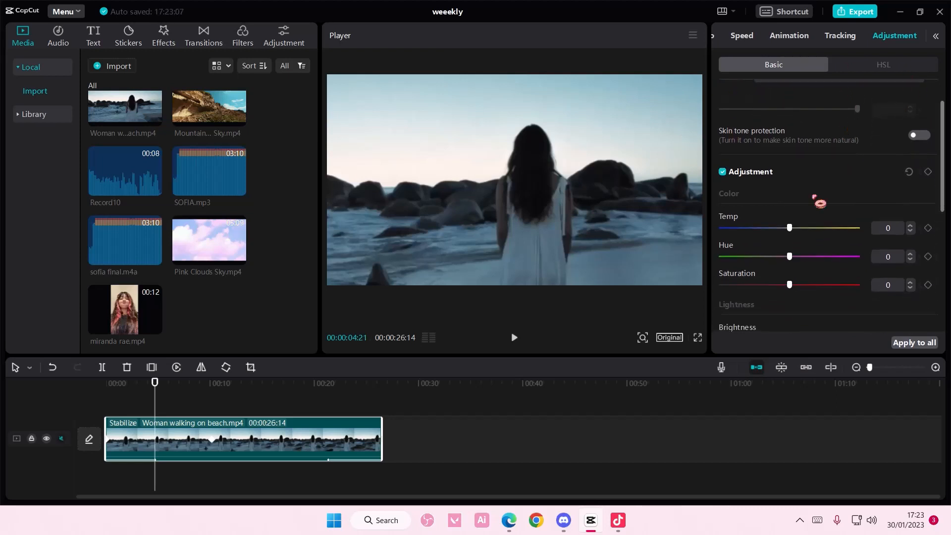
drag(789, 294, 808, 293)
scroll(783, 325, down, 5)
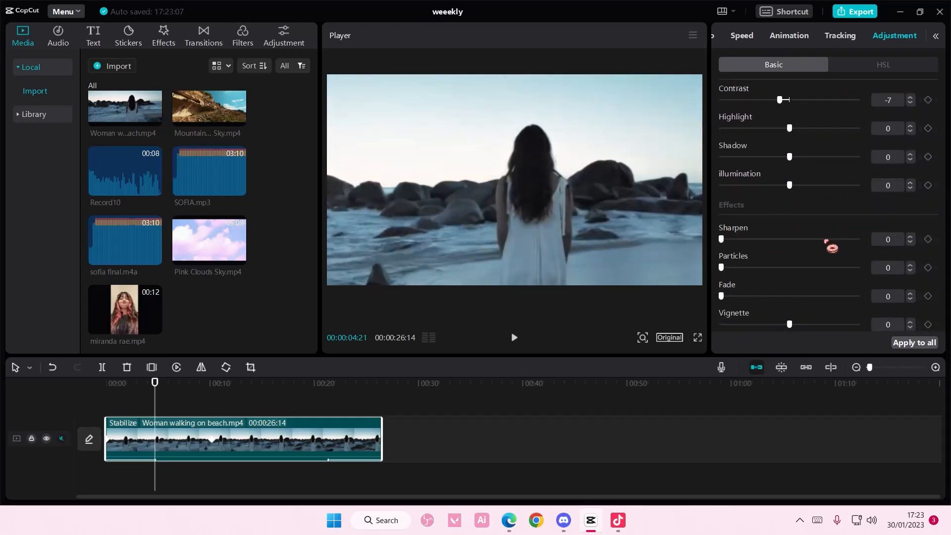
drag(731, 248, 774, 249)
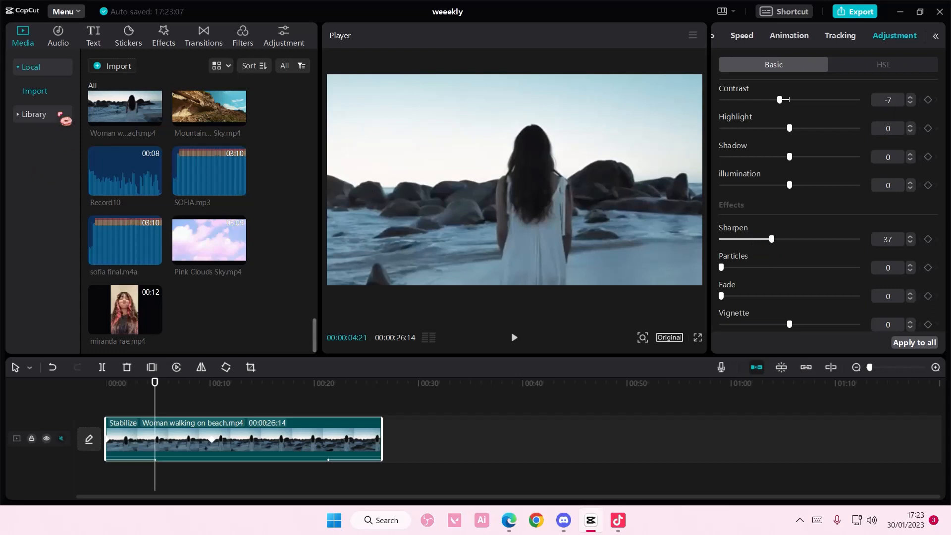
- Try adding a default text clip to the timeline and delete it
click(94, 38)
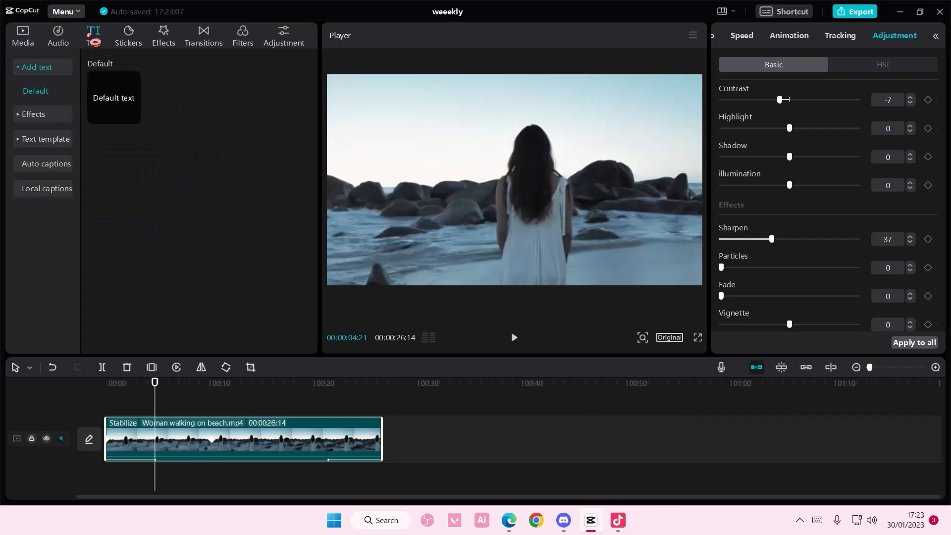
click(133, 118)
key(Delete)
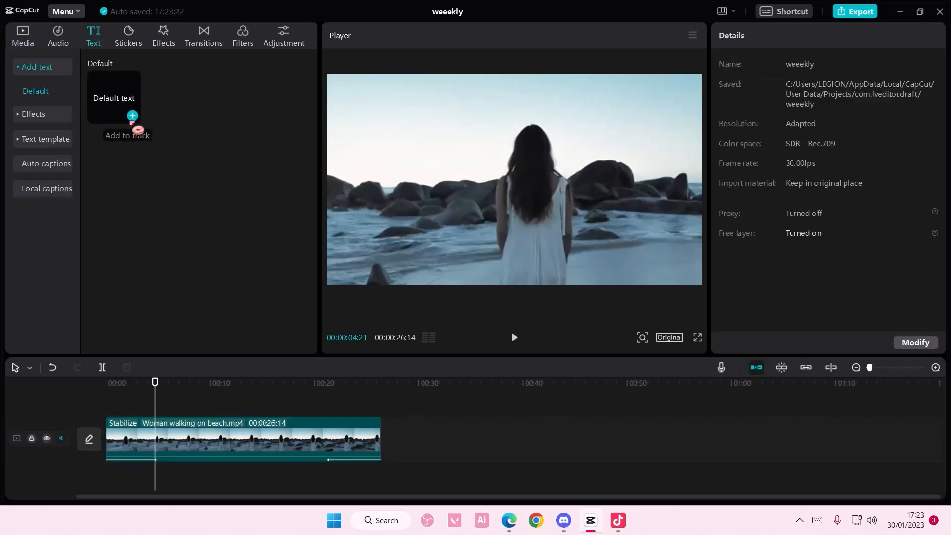
- Add the Trending Happy New Year text template with the glowing white ring at 00:00:04:21, and preview it at 00:00:05:20
click(66, 139)
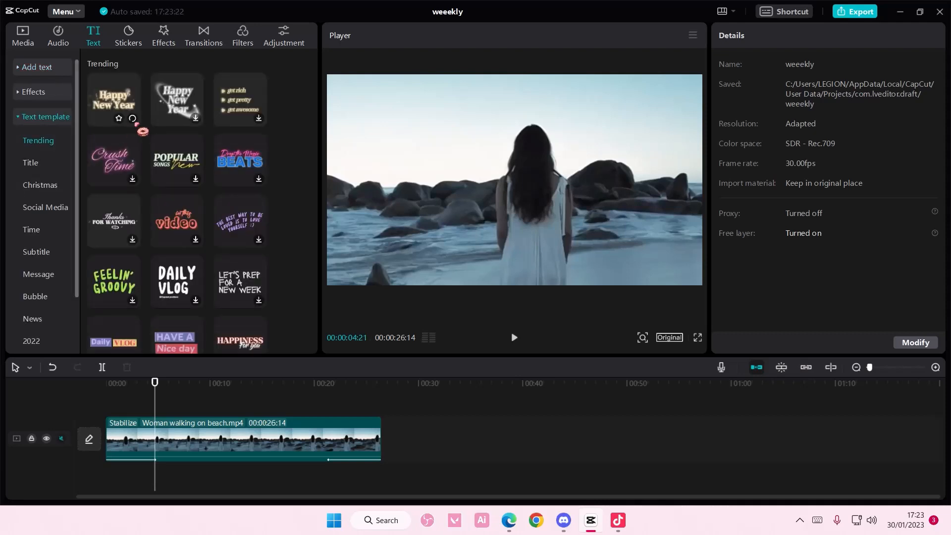
click(196, 119)
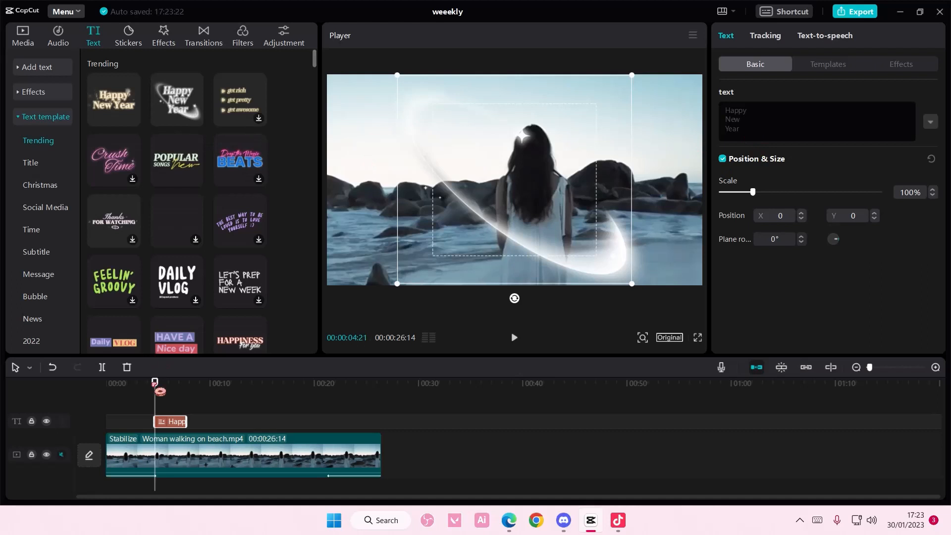
drag(155, 389, 165, 389)
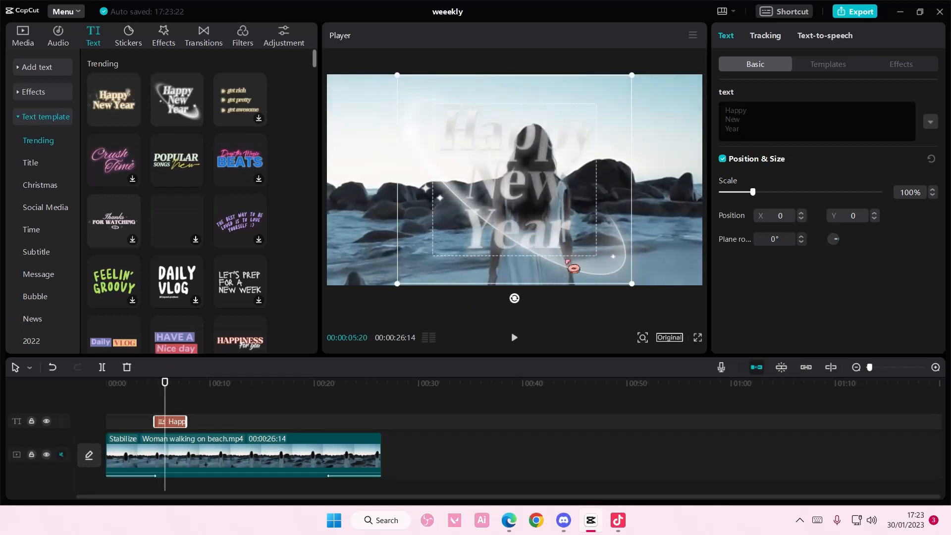
- Replace the Happy New Year template's wording with "happy birthday" and a person's first name, one word per line
drag(748, 128, 642, 100)
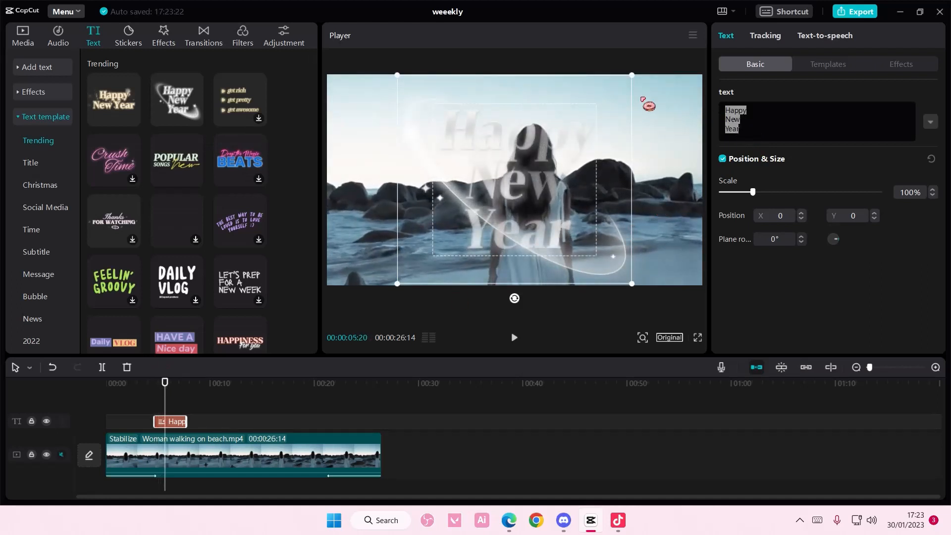
text(happy)
key(Return)
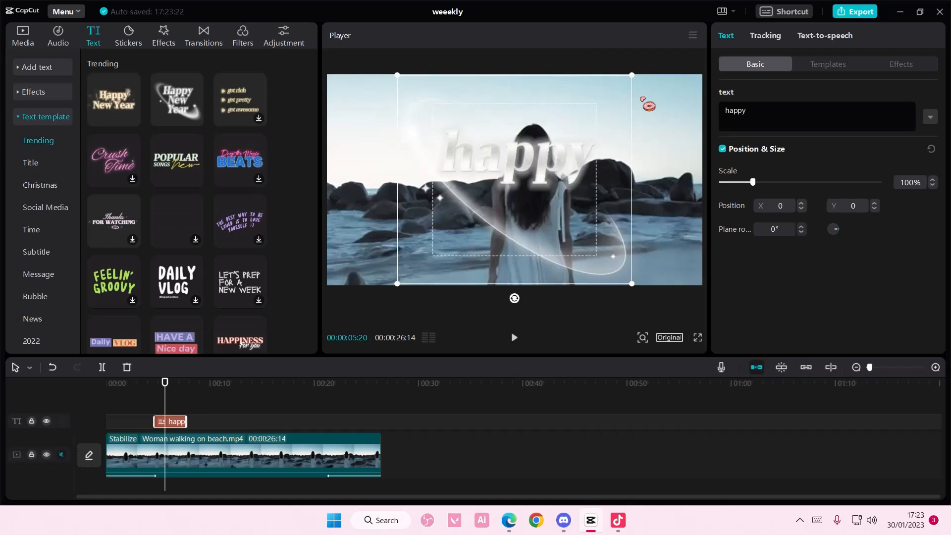
text(birthday )
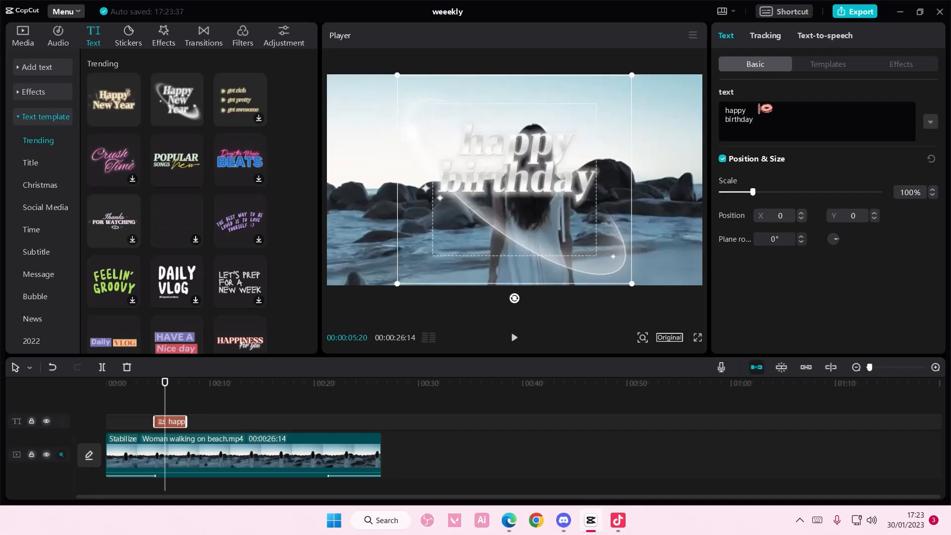
text(taylor)
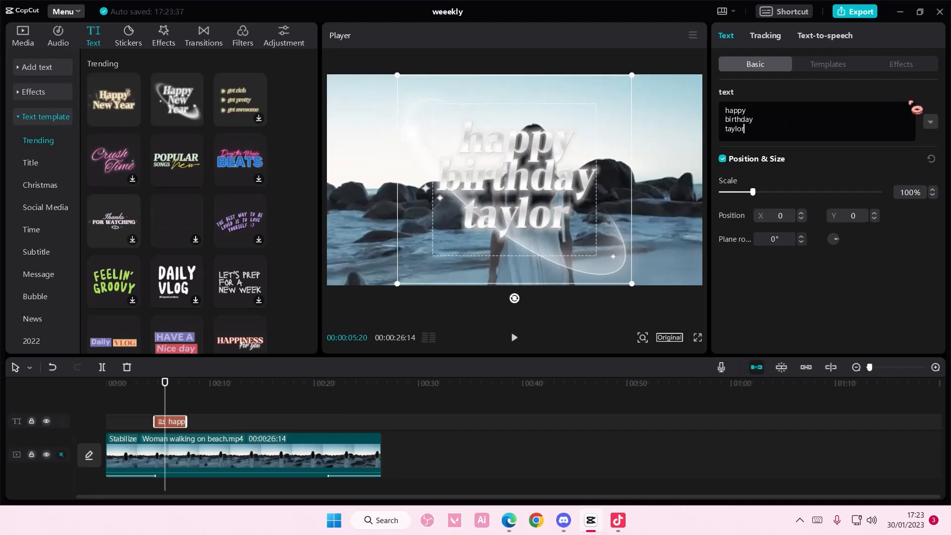
- Try the yellow-with-black-outline and white-with-pink-outline preset styles on the text template, and delete its clip
click(932, 130)
click(826, 253)
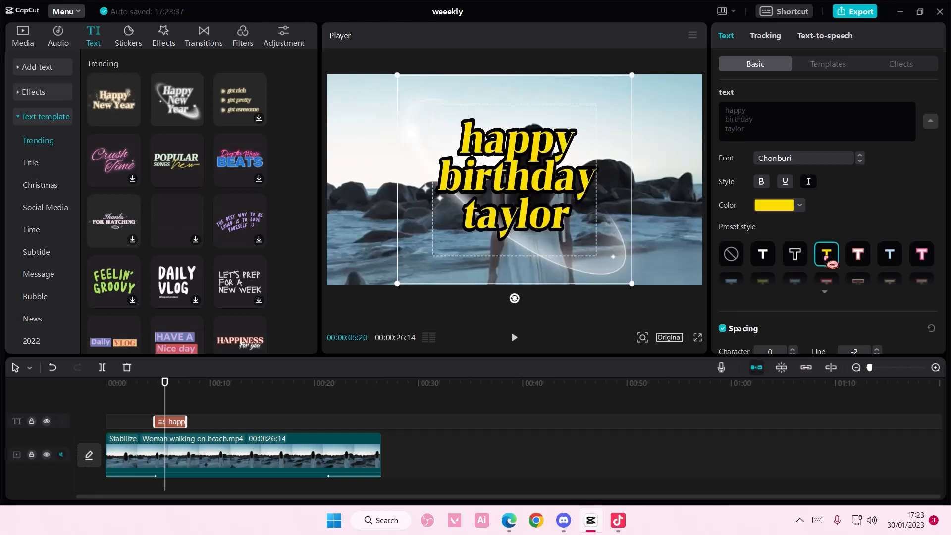
click(858, 253)
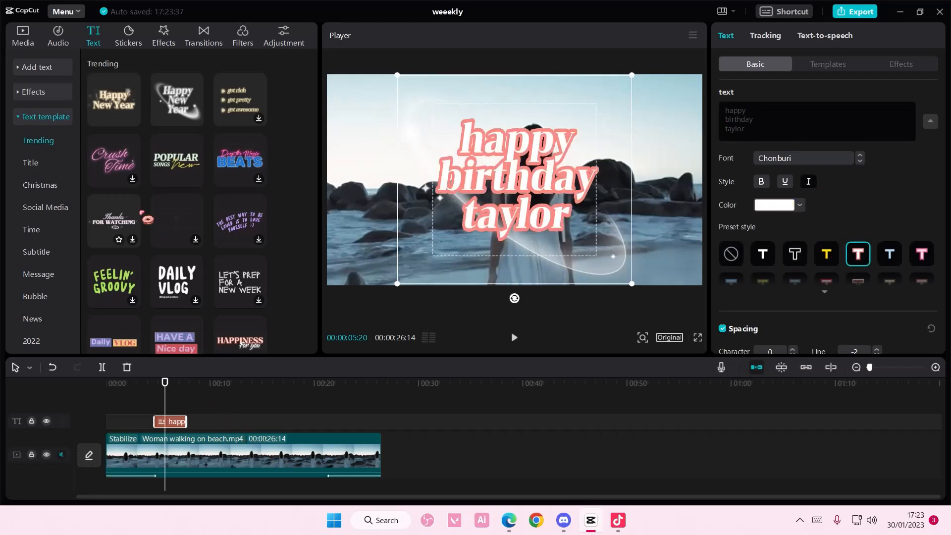
key(Delete)
- Browse the Handwriting category of the sticker library
click(132, 44)
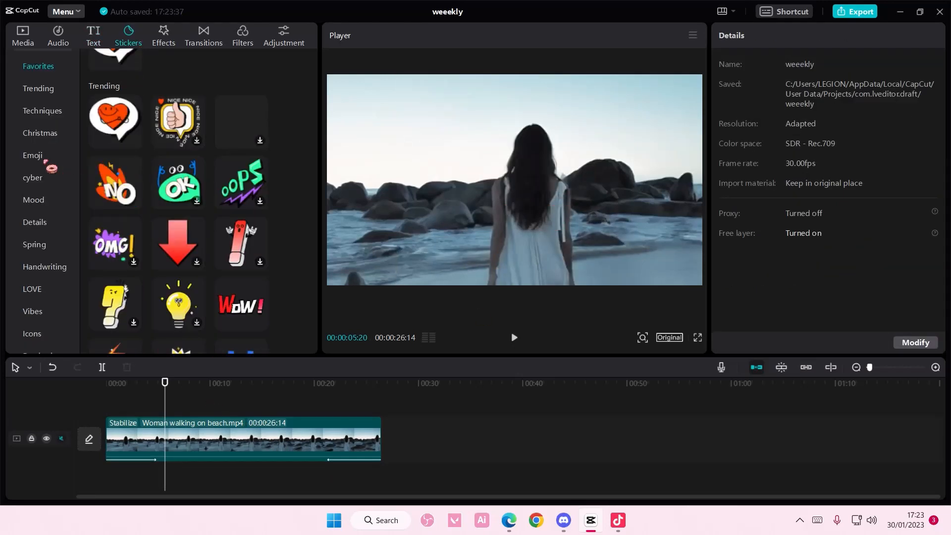
click(59, 271)
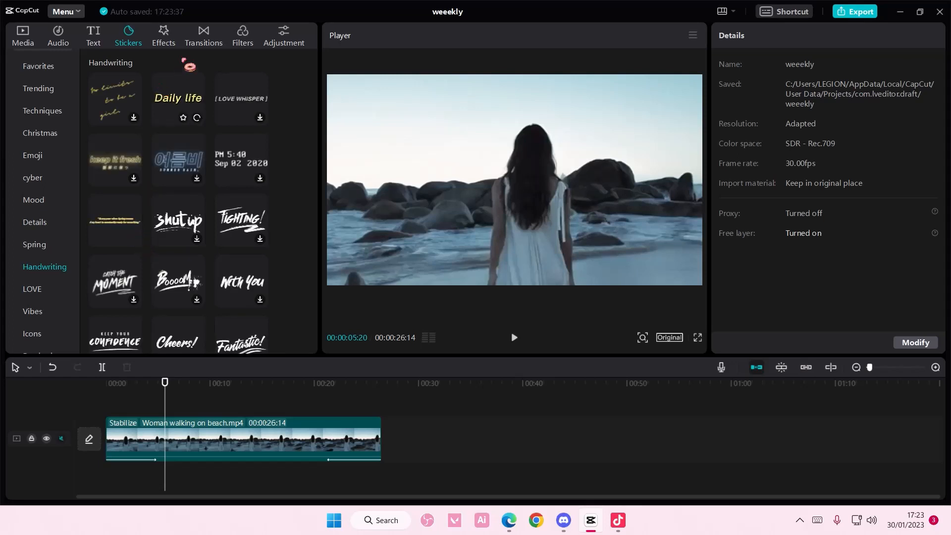
- Try the Doodle Diary I video effect at 00:00:05:20, preview it at 00:00:06:13 and delete it
click(169, 38)
scroll(141, 239, up, 1)
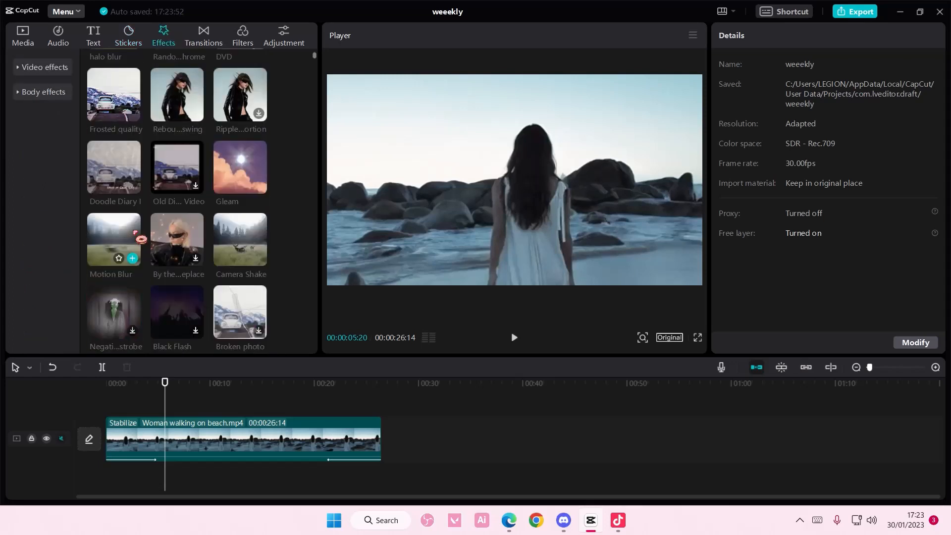
click(132, 185)
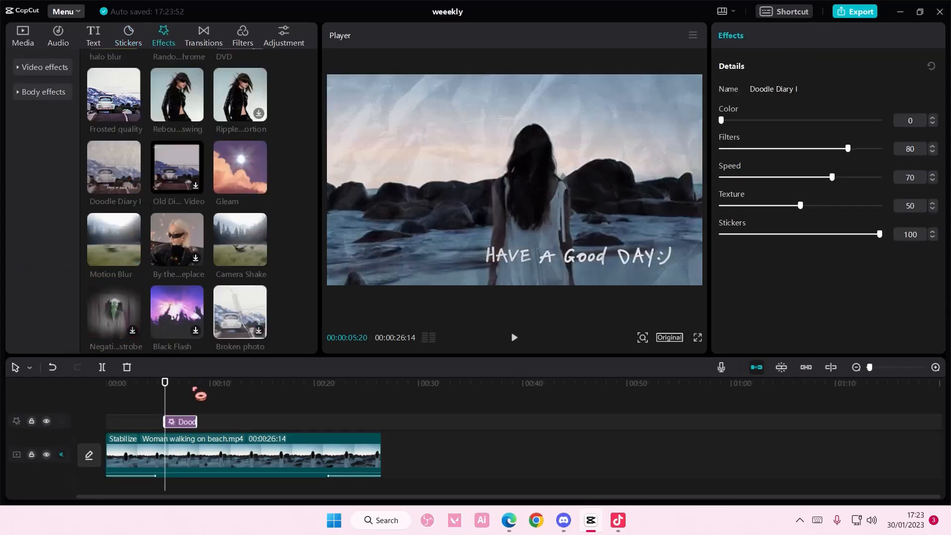
drag(165, 388, 173, 387)
key(Delete)
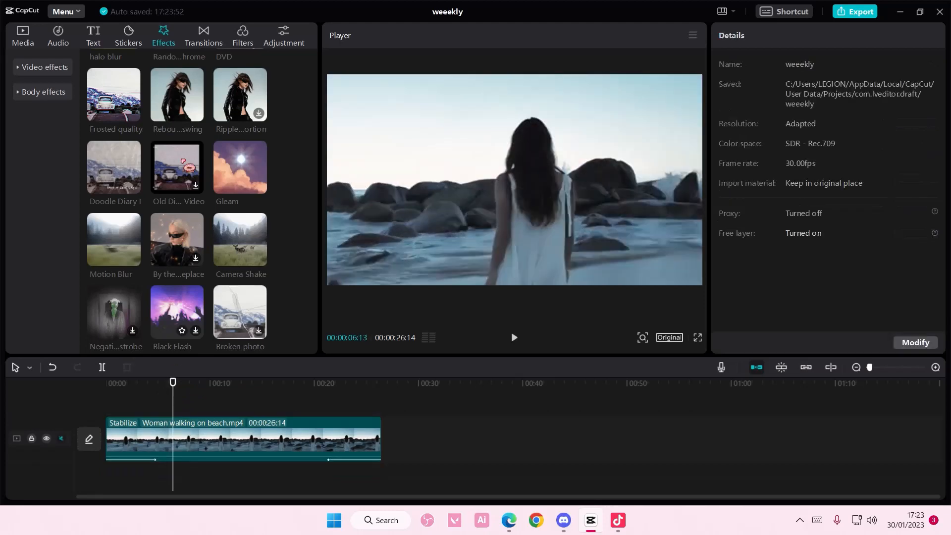
- Try splitting the beach clip at 00:00:06:13 and undo the split
click(203, 35)
click(190, 430)
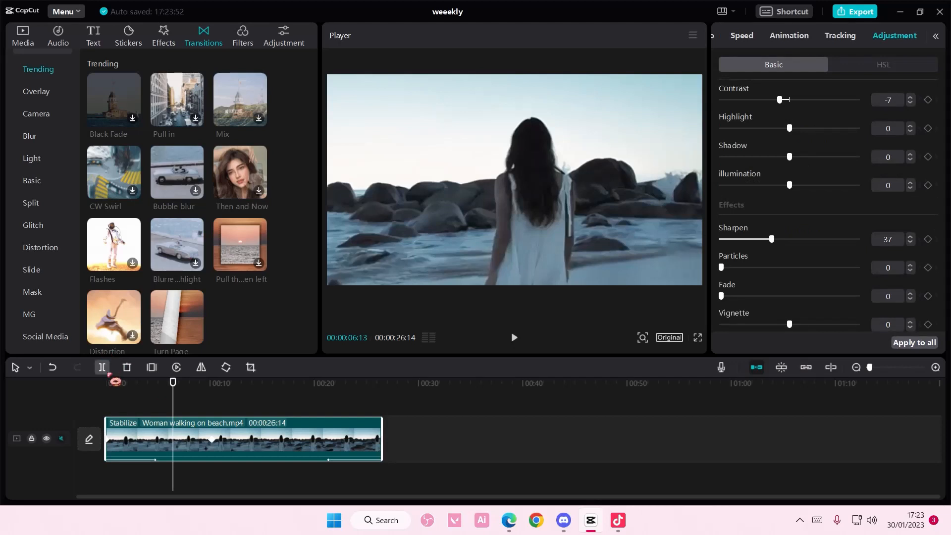
click(108, 371)
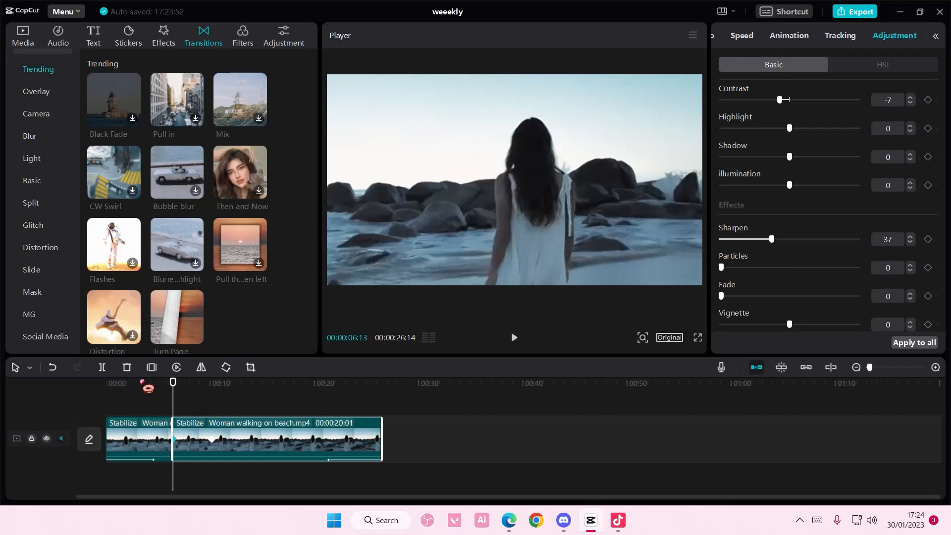
key(ctrl+z)
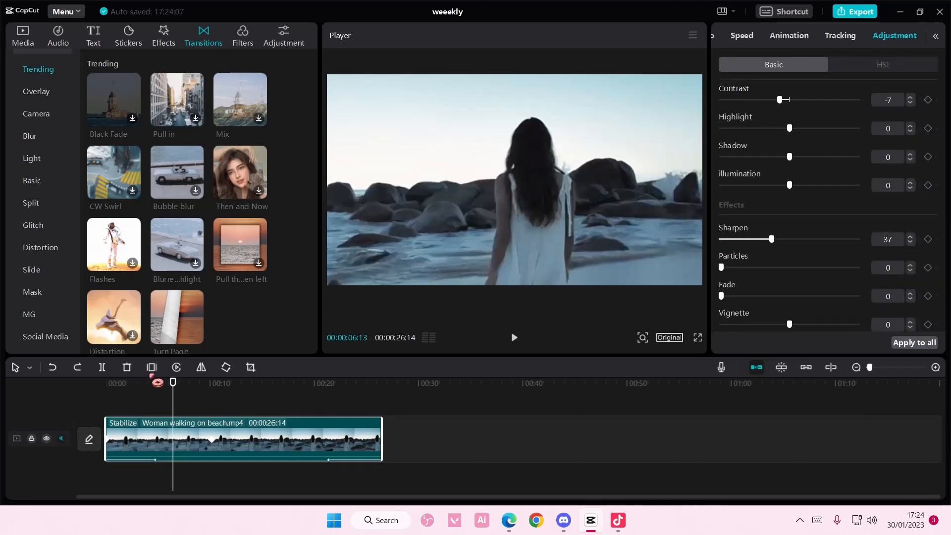
- Add a freeze frame to the beach clip at 00:00:06:13 and undo its insertion
click(152, 367)
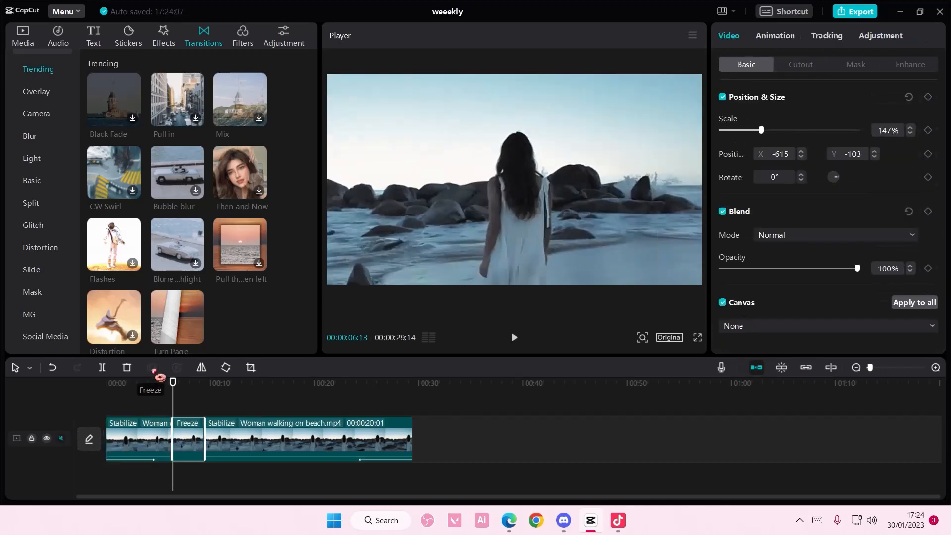
key(ctrl+z)
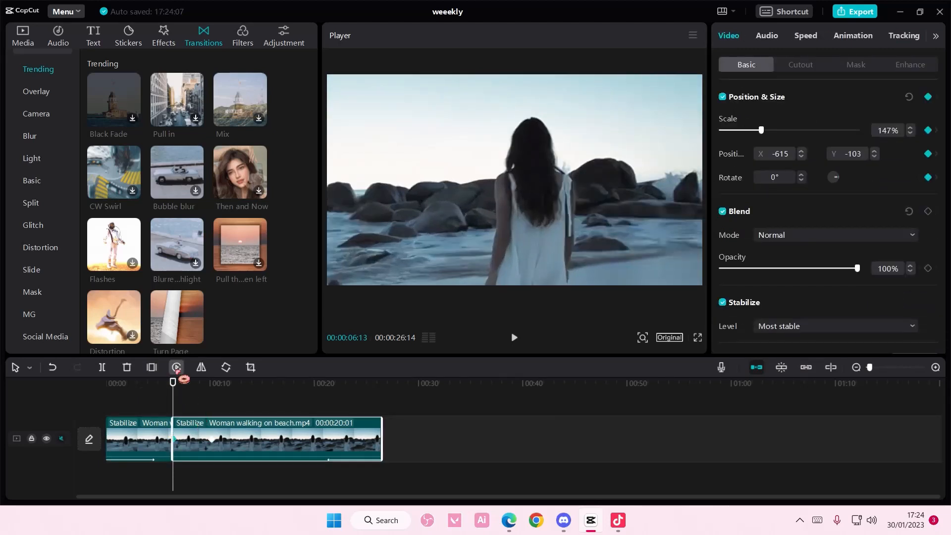
- Mirror the second beach clip segment and flip it back, and rotate it a full 360° in 90° turns
click(204, 369)
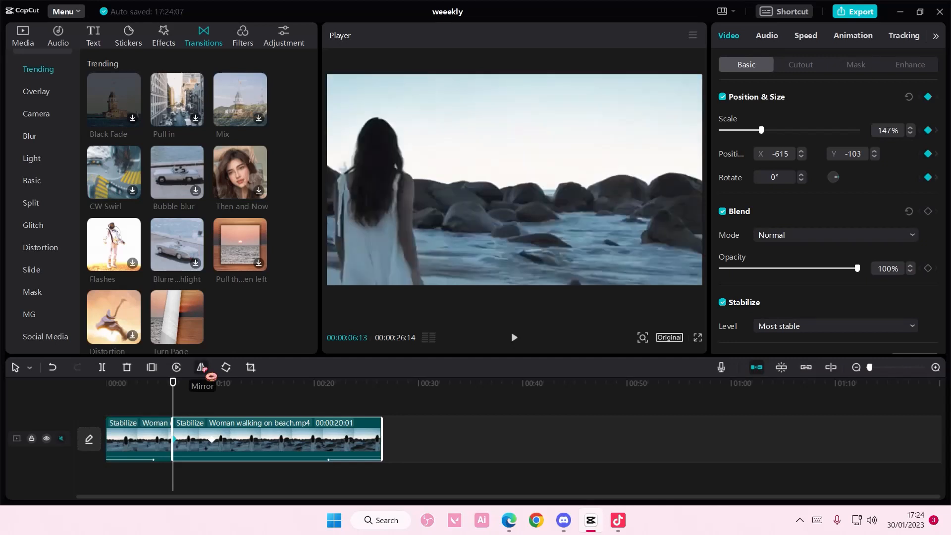
click(204, 369)
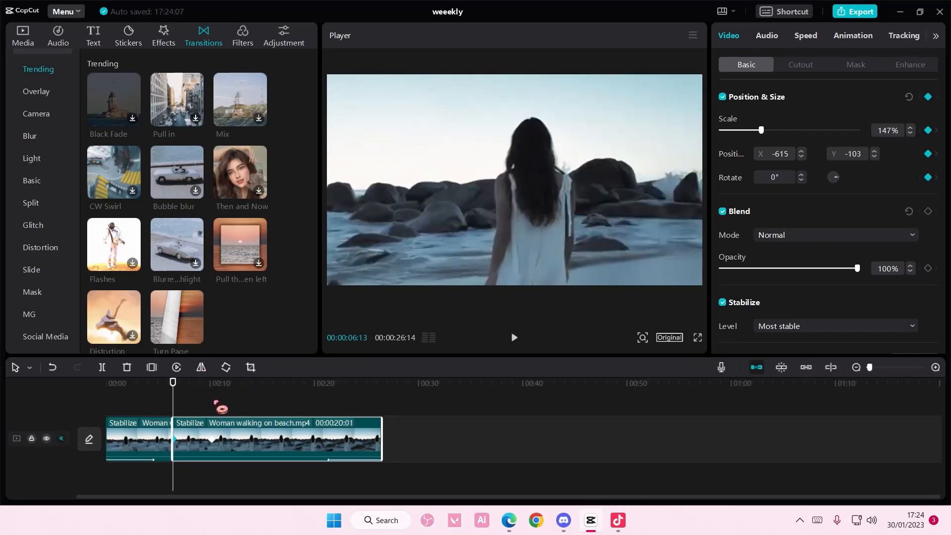
click(227, 372)
click(226, 372)
click(227, 371)
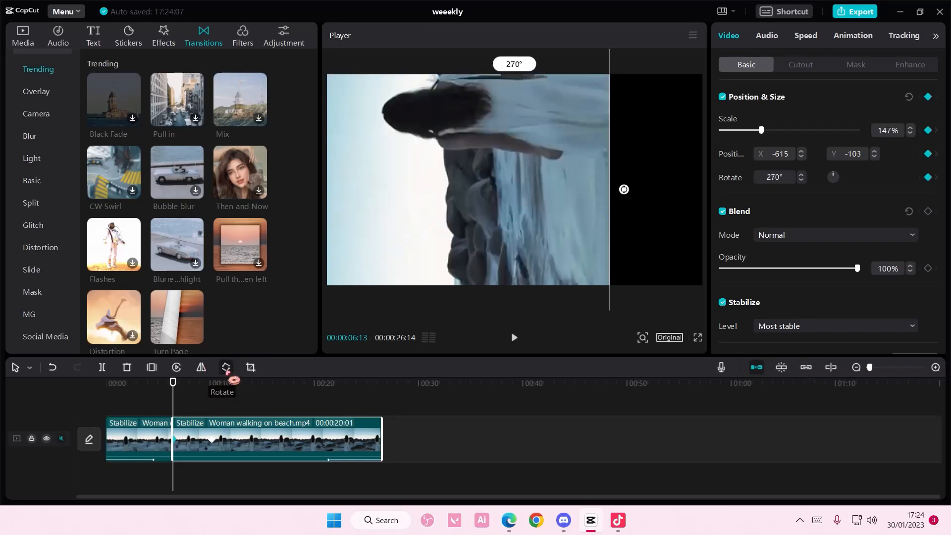
click(227, 372)
- Try cropping away the left part of the second beach segment's picture and discard the crop
click(251, 368)
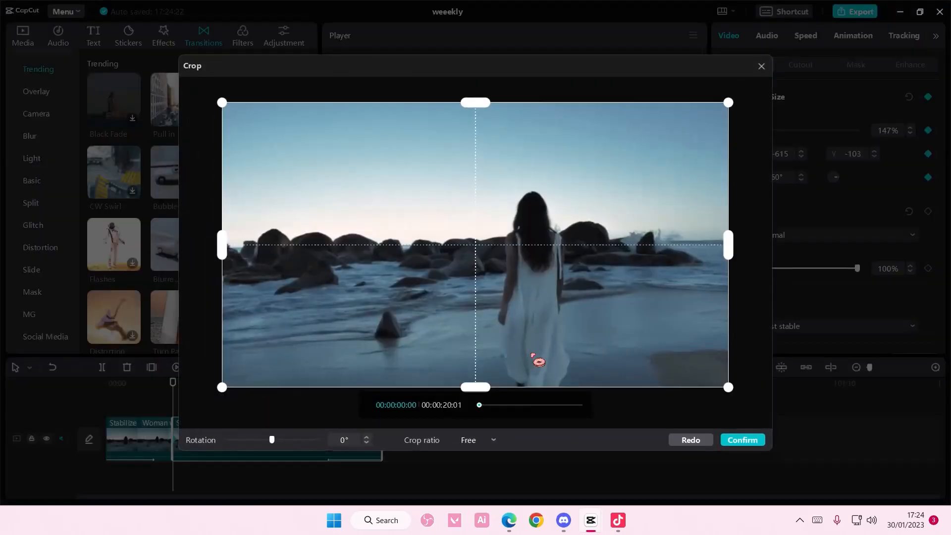
drag(222, 387, 412, 382)
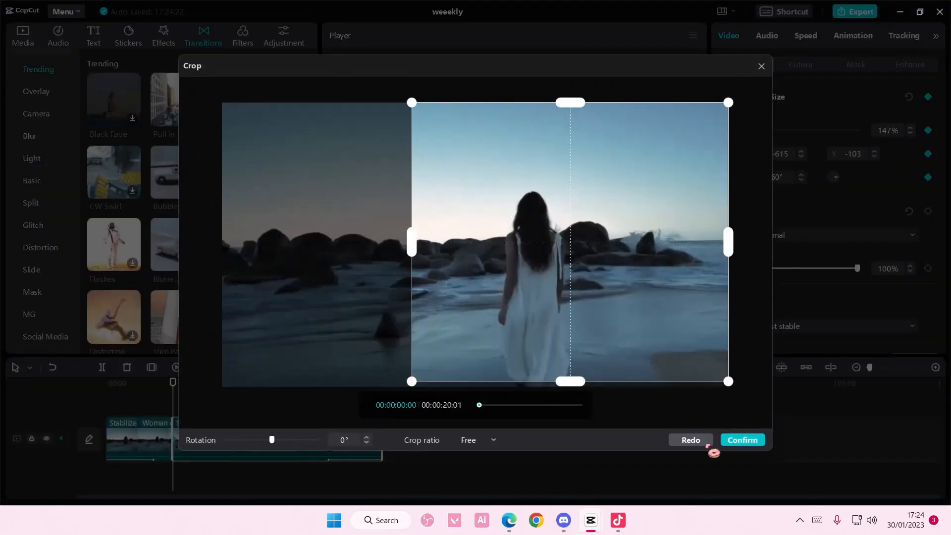
click(761, 65)
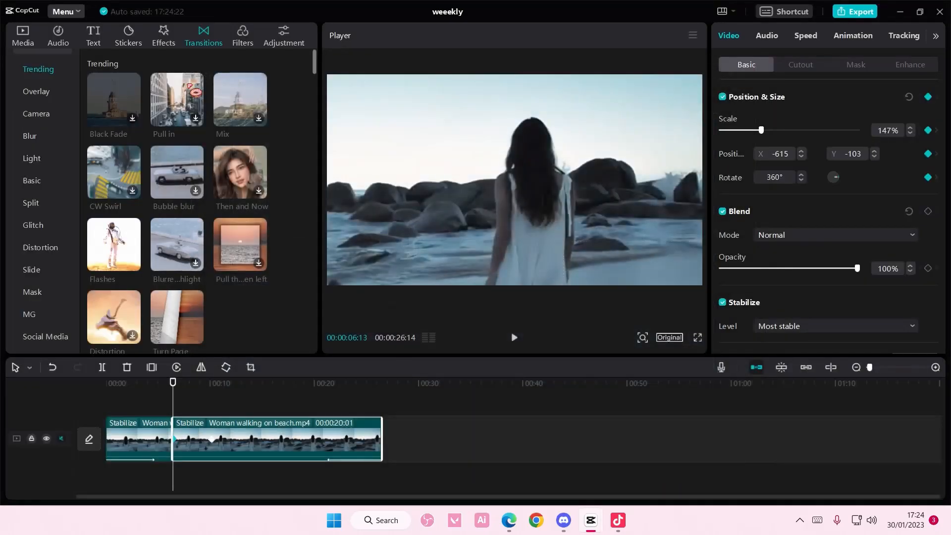
- Preview the Ghost filter from the Style filters and return to the second beach segment
click(237, 47)
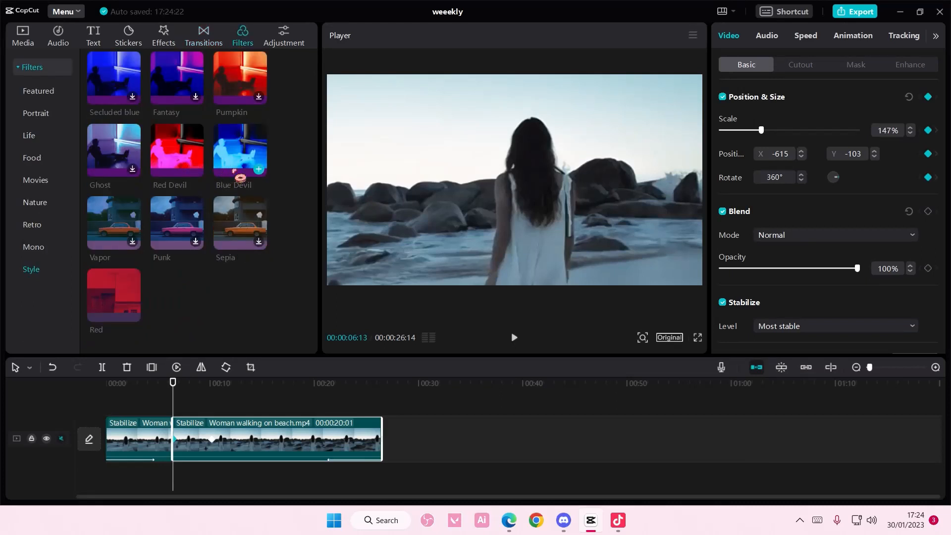
click(138, 174)
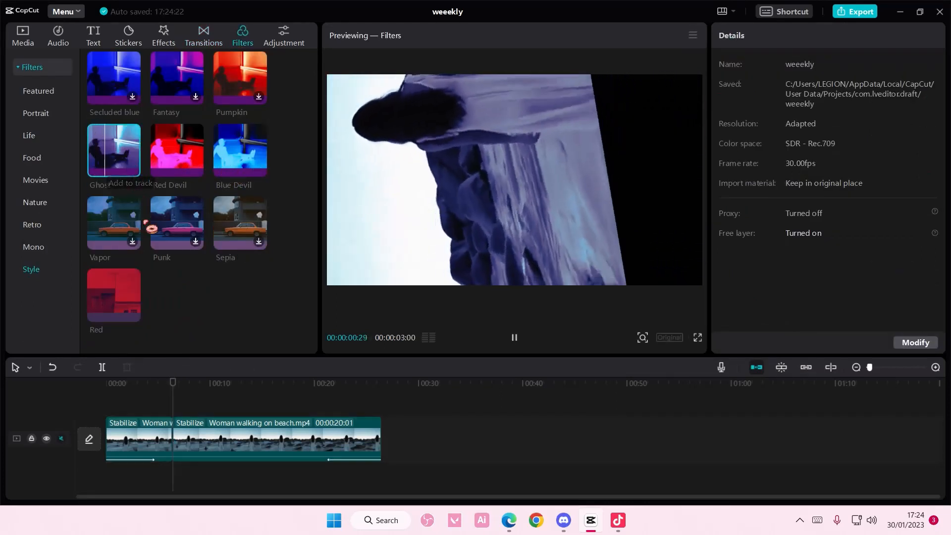
click(201, 434)
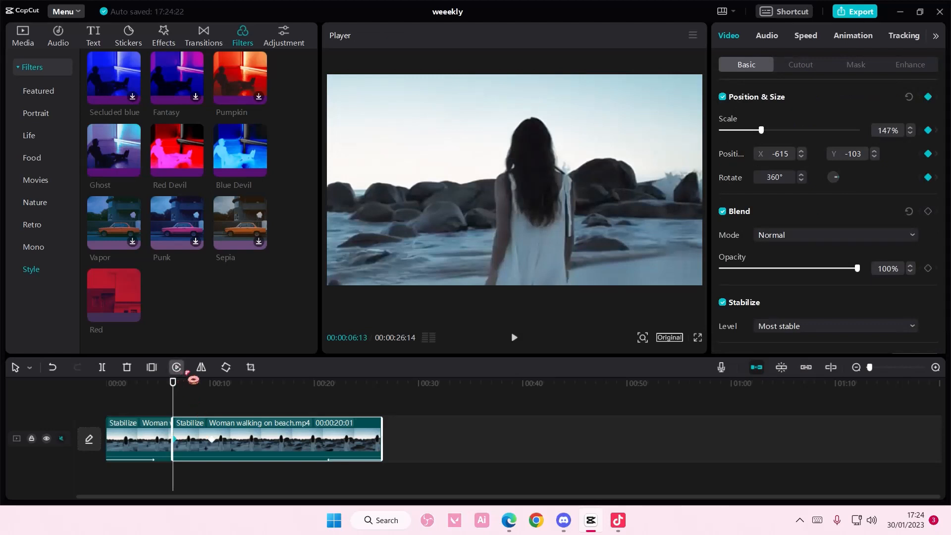
- Go to the second beach segment's keyframe at 00:00:10:05 and select it
drag(173, 395, 213, 398)
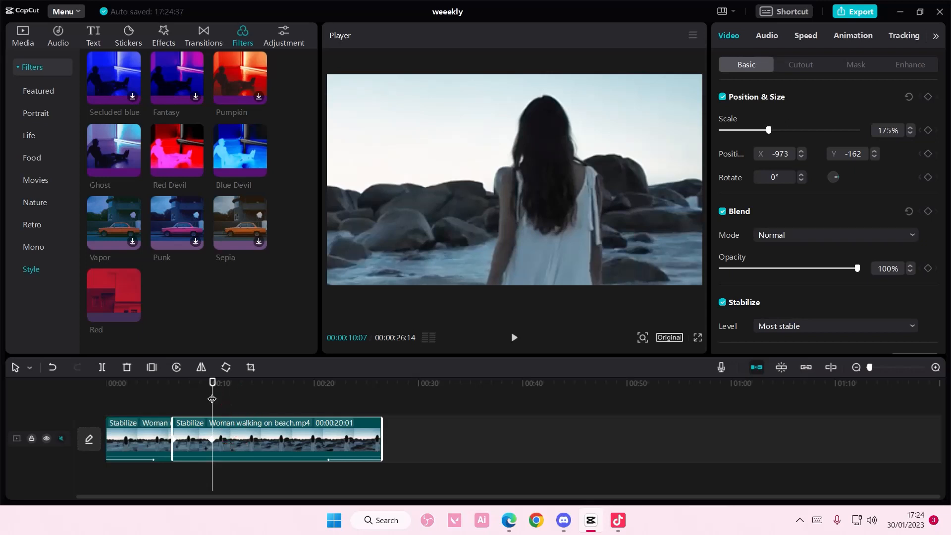
mouse_move(212, 399)
mouse_down()
mouse_move(200, 399)
mouse_move(211, 400)
mouse_up()
click(213, 440)
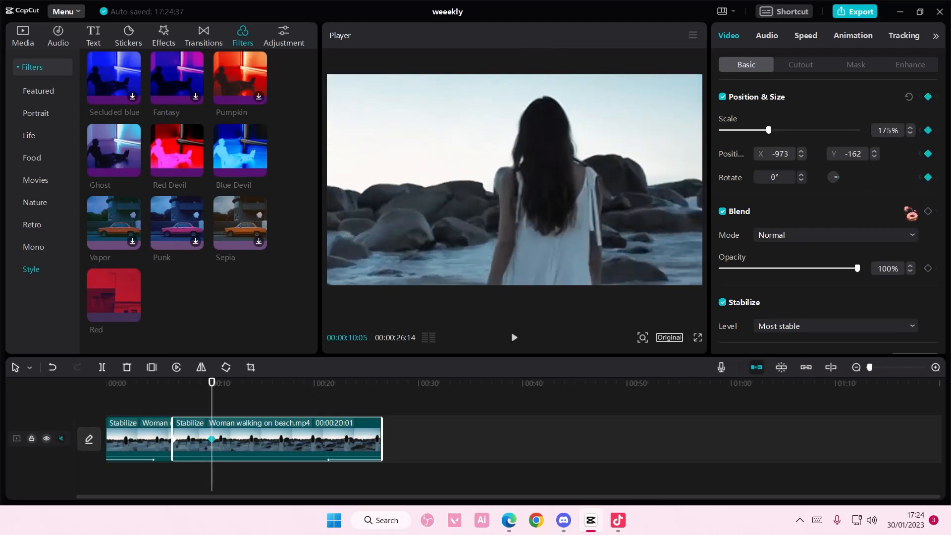
- At the 00:00:06:13 keyframe, set the second beach segment's rotation to 0° and reset its position to X 0, Y 0
click(175, 439)
drag(790, 177, 713, 189)
key(Return)
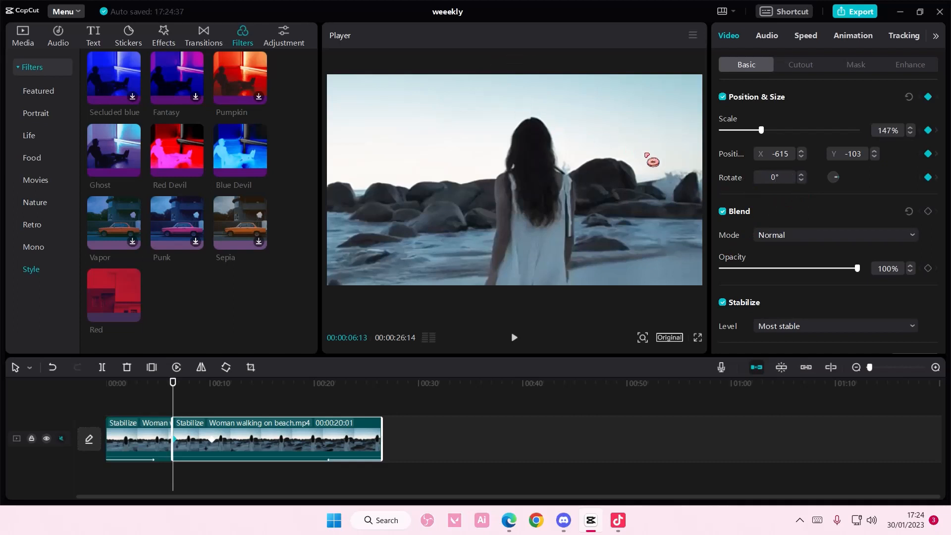
double_click(730, 157)
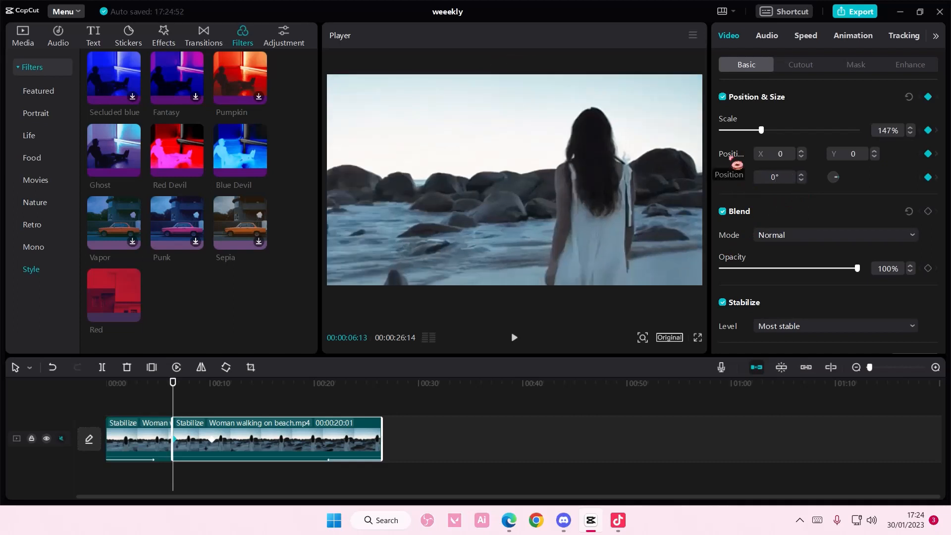
- Review the Custom adjustment option and the second beach segment's basic colour adjustment settings
click(284, 36)
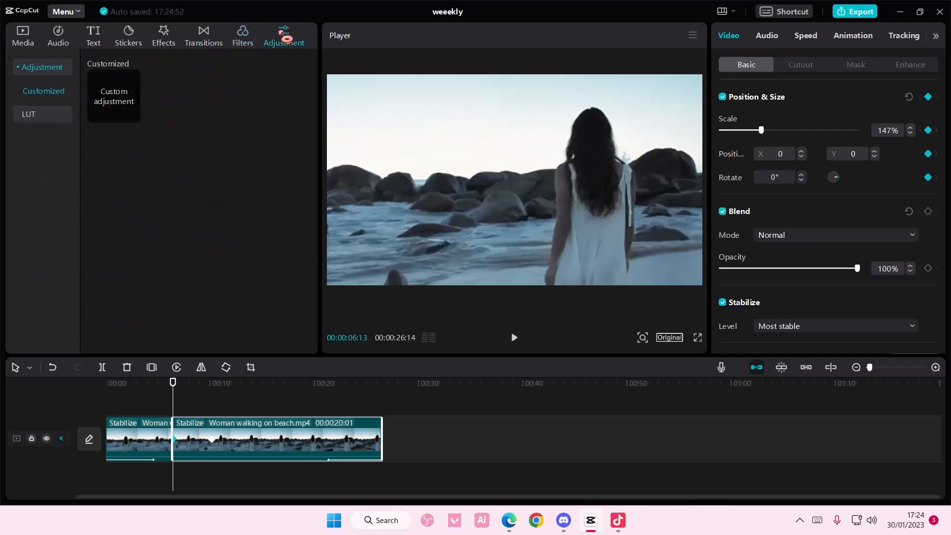
click(934, 36)
click(914, 38)
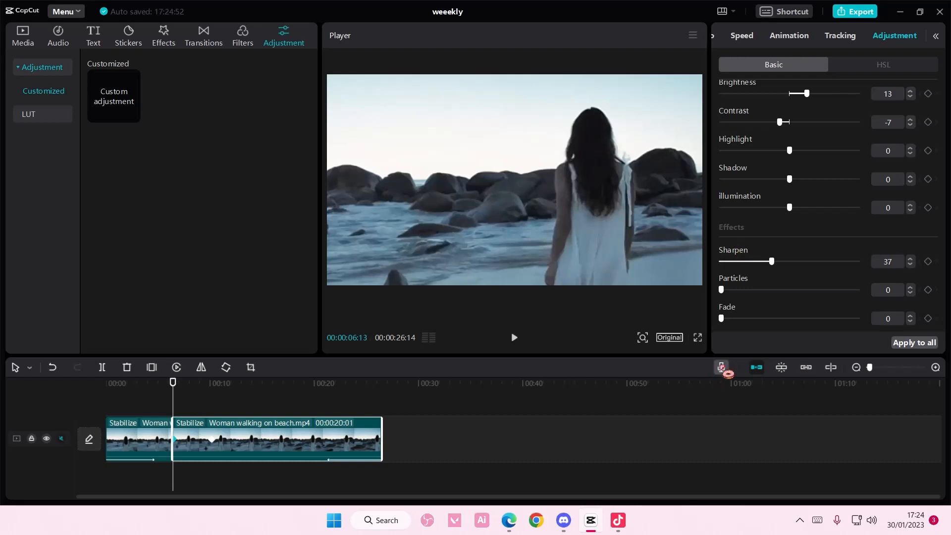
- Review the project's video export settings and cancel the export
click(855, 12)
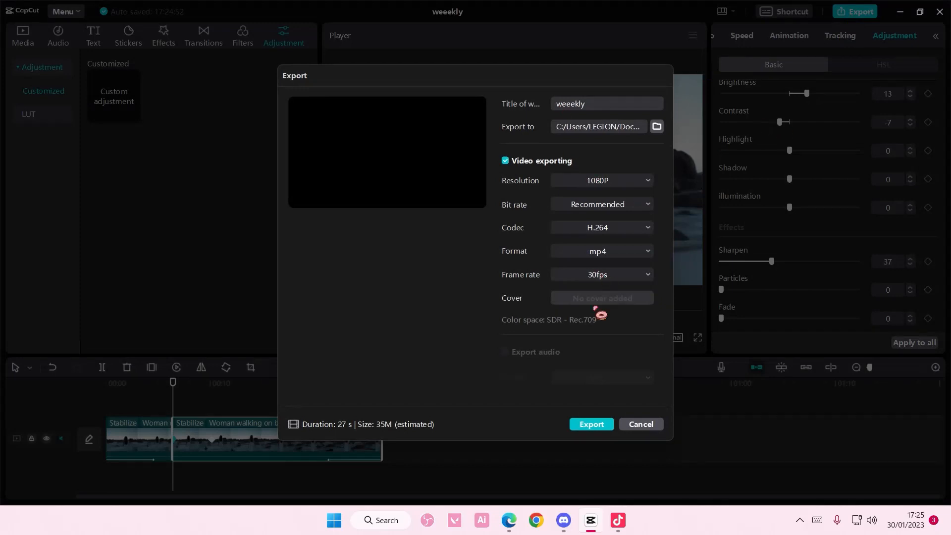
click(642, 424)
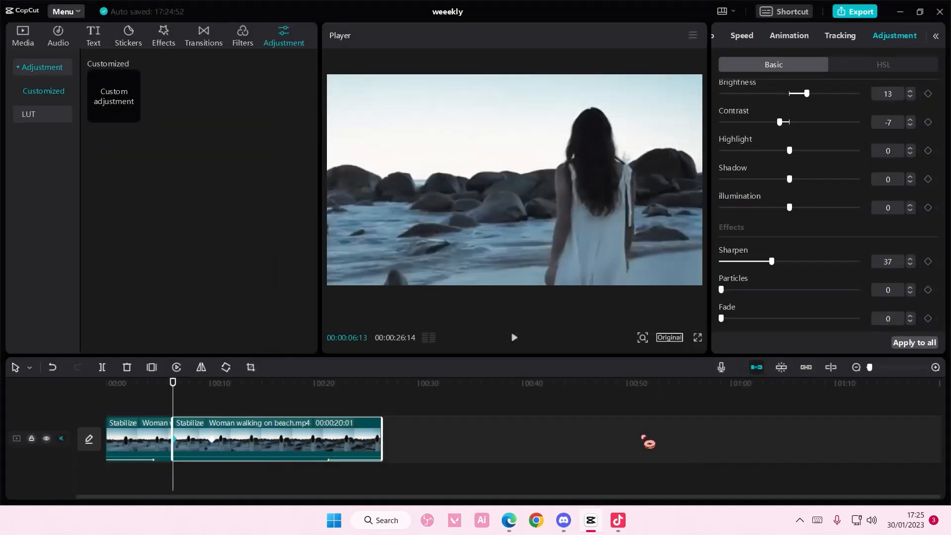